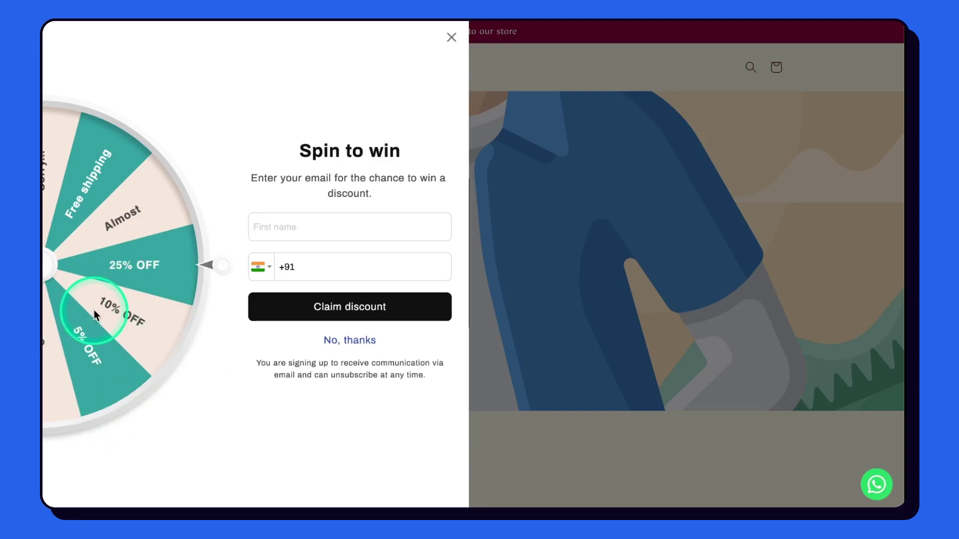
# - Follow Spur's Marketing Tools pop-up setup guide to the free EcomSend Popups app listing
pyautogui.press('super+Tab')
pyautogui.press('super+Tab')
pyautogui.press('super+Tab')
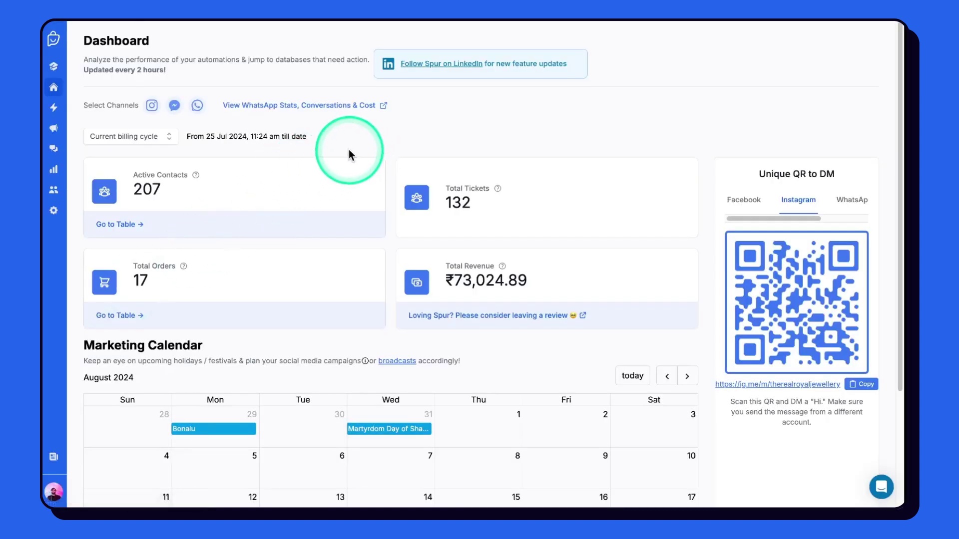
pyautogui.click(54, 129)
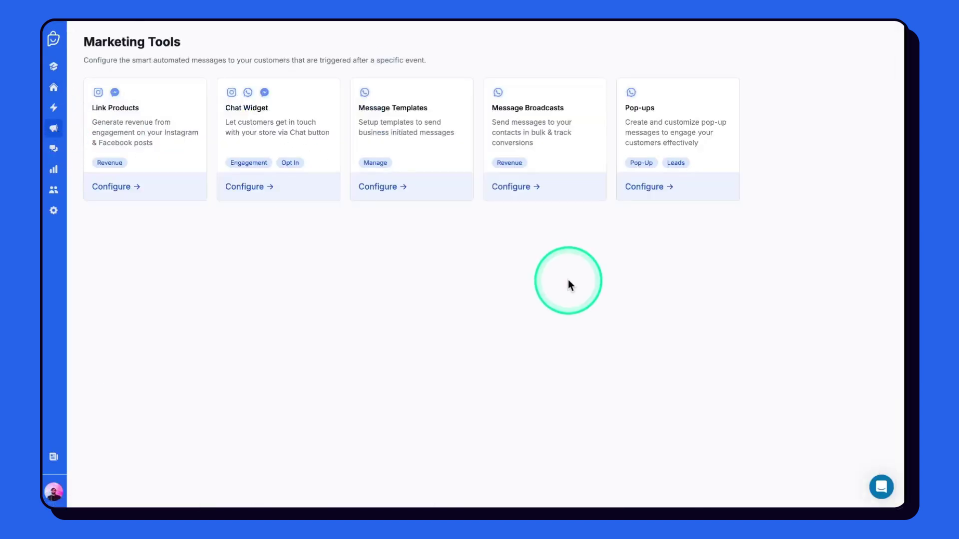
pyautogui.click(665, 196)
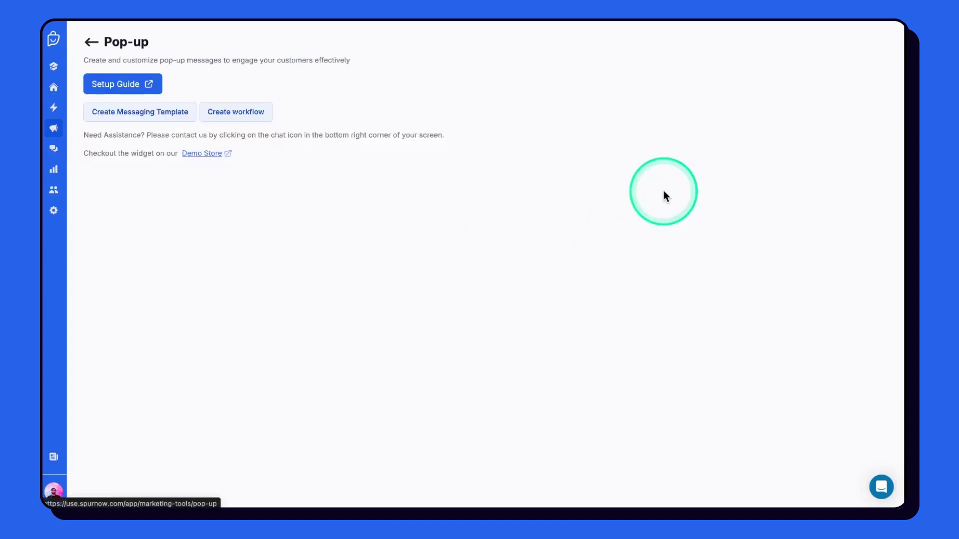
pyautogui.click(135, 95)
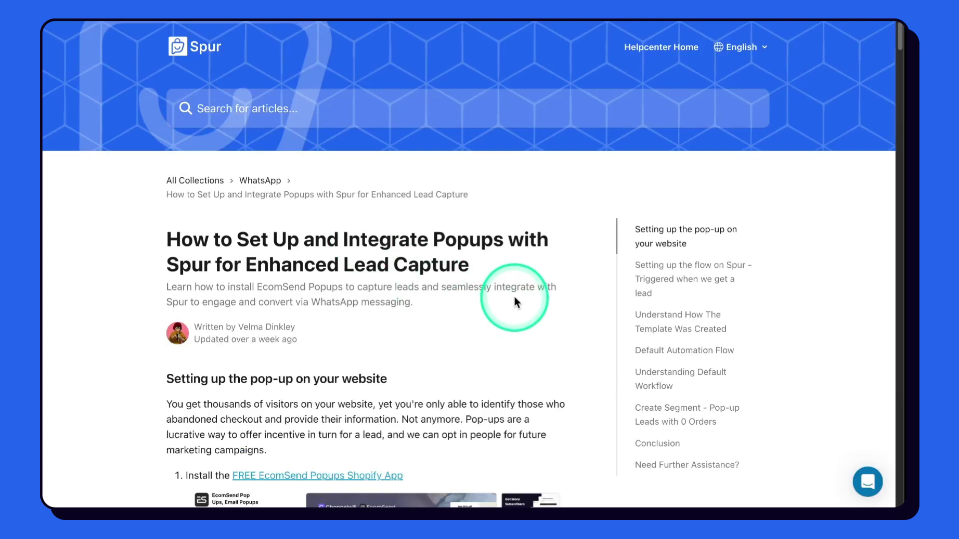
pyautogui.scroll(-5, 529, 292)
pyautogui.scroll(-2, 531, 293)
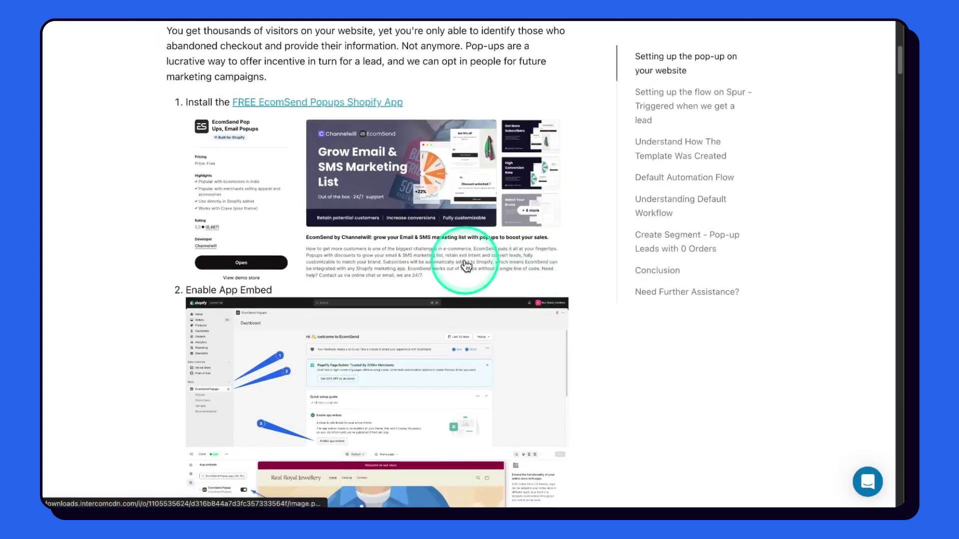
pyautogui.click(337, 107)
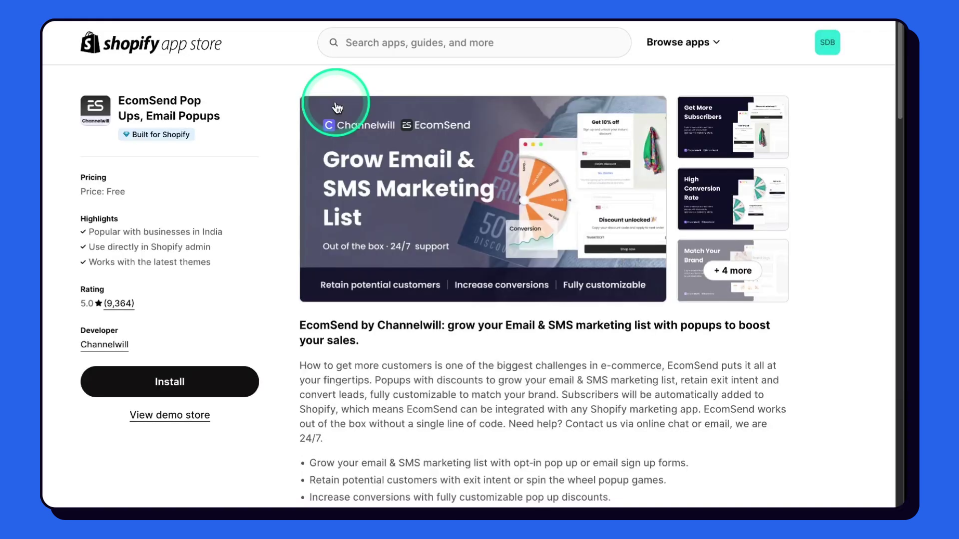
# - Install EcomSend Popups from its App Store listing and confirm the install on the store
pyautogui.click(208, 382)
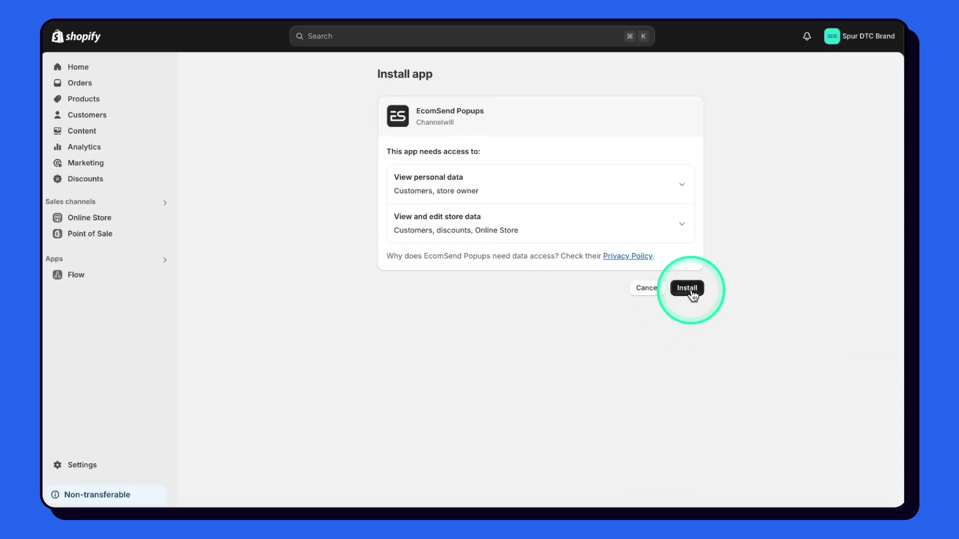
pyautogui.click(693, 291)
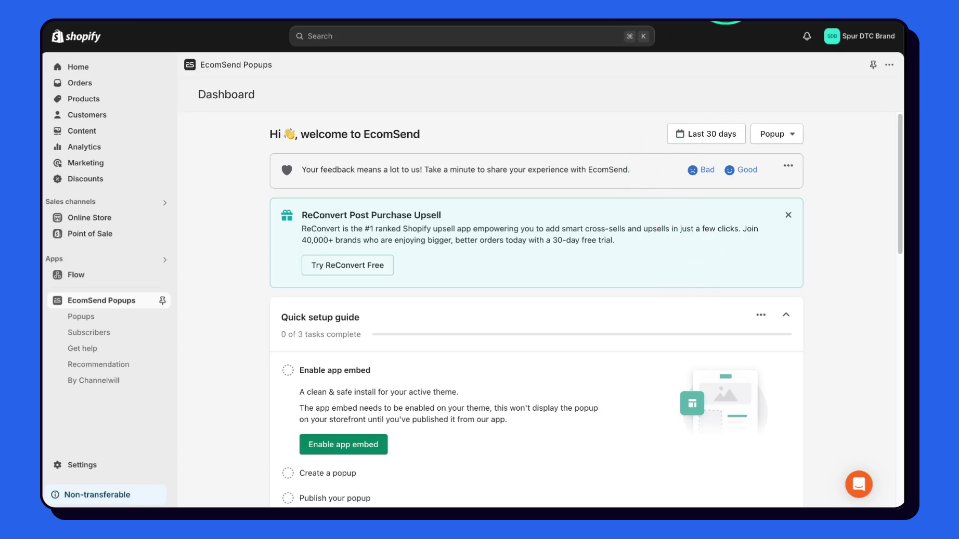
# - Start a new Amount off order discount and enter the code WHEEL5
pyautogui.click(94, 182)
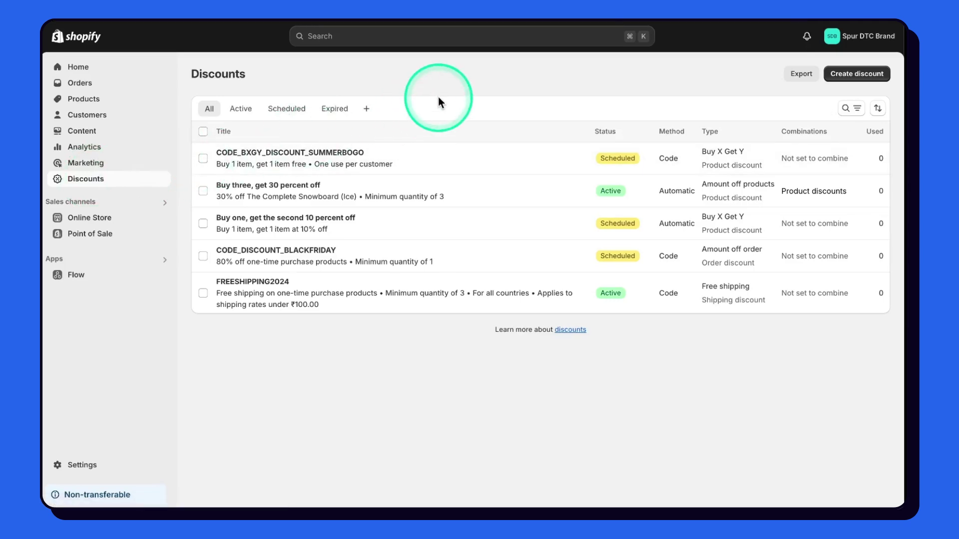
pyautogui.click(877, 80)
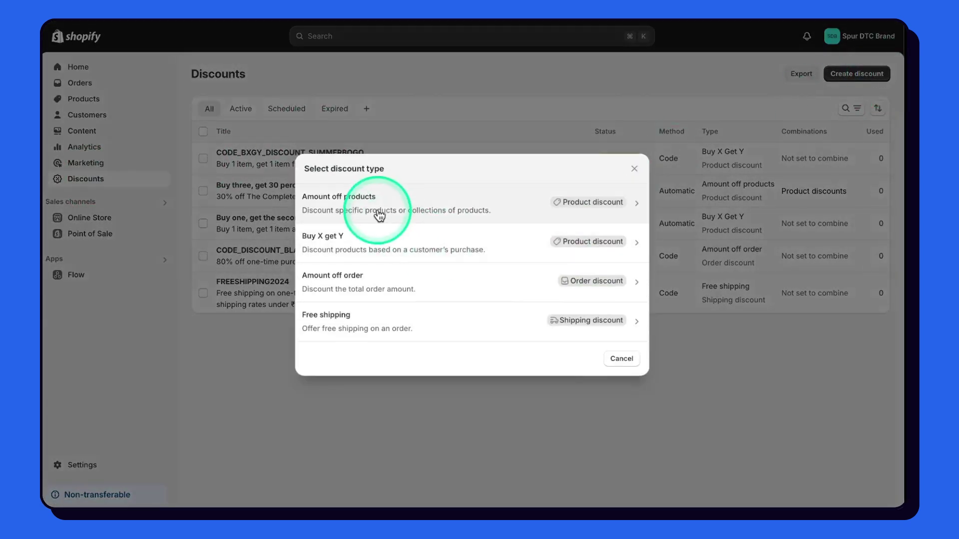
pyautogui.click(365, 287)
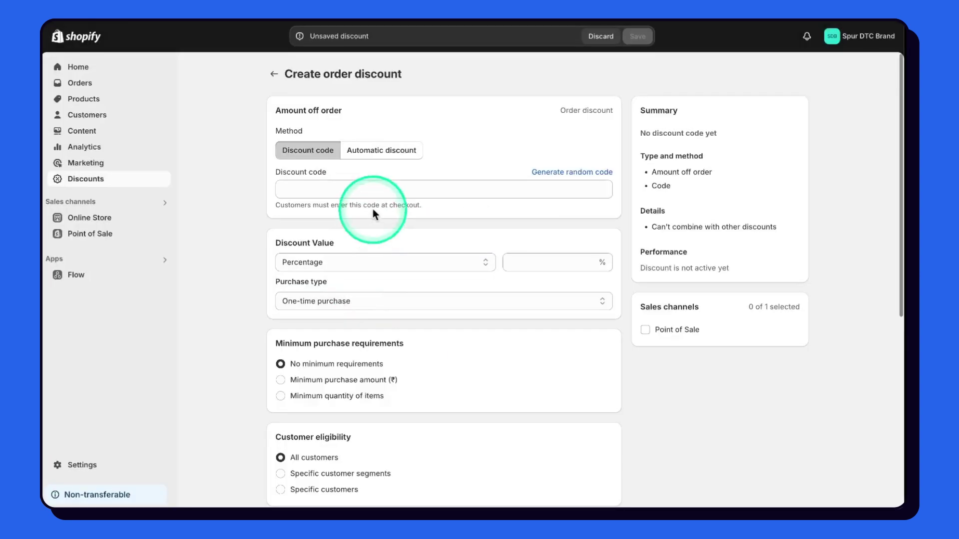
pyautogui.click(335, 190)
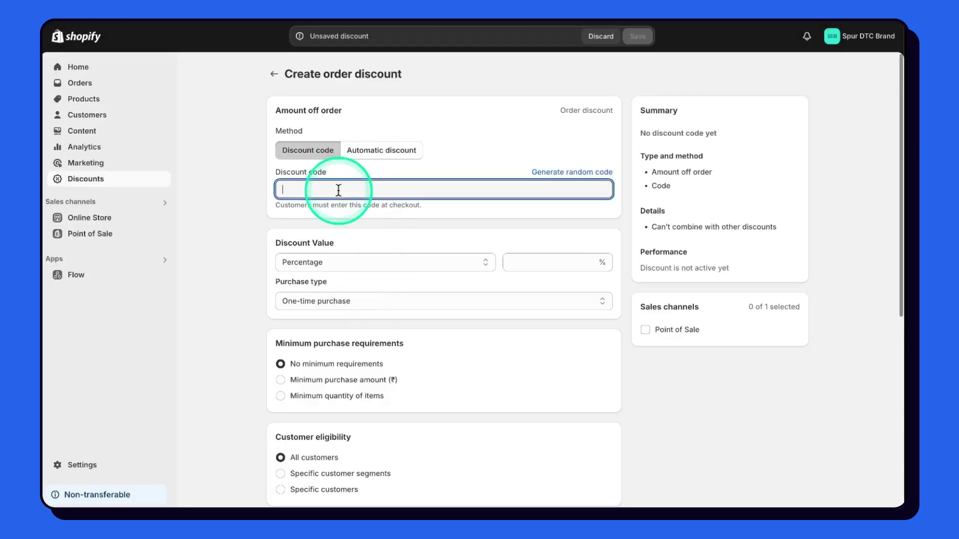
pyautogui.write('WHEEL5')
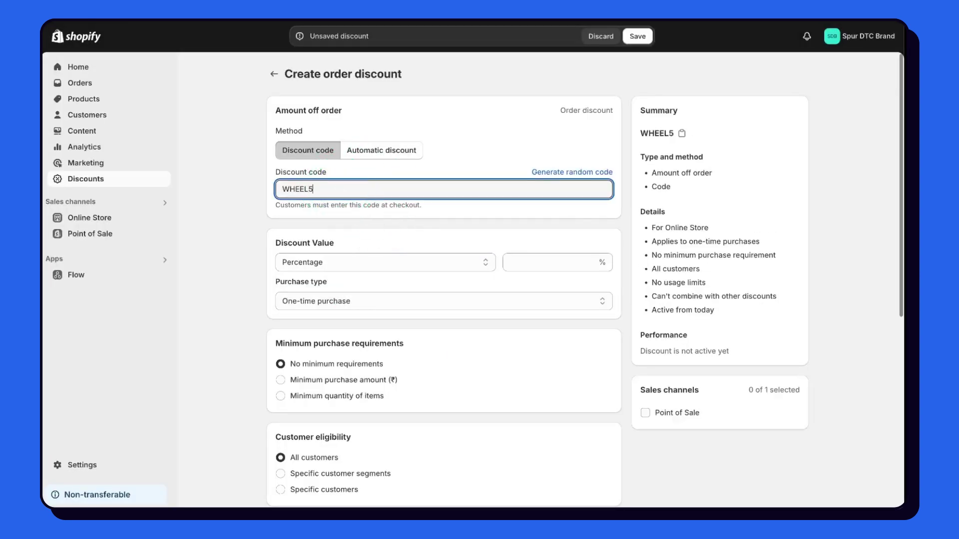
# - Set it to 5% off, limit it to one use per customer, and save it
pyautogui.click(549, 260)
pyautogui.write('5')
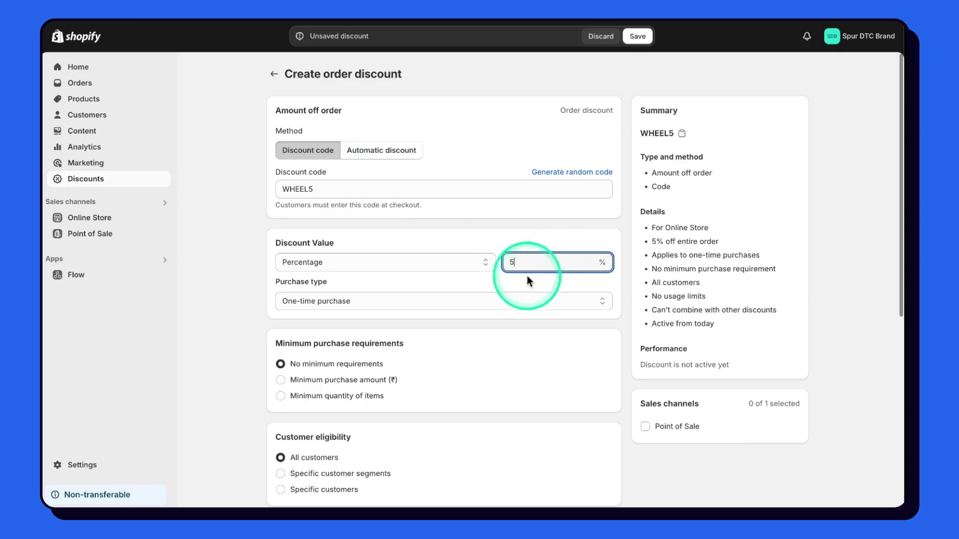
pyautogui.scroll(-6, 449, 324)
pyautogui.click(342, 280)
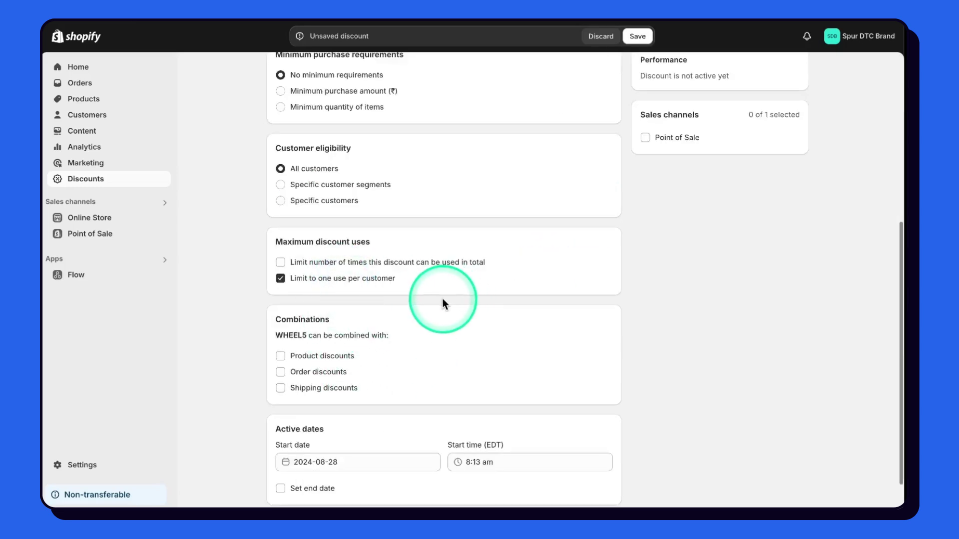
pyautogui.scroll(-2, 442, 301)
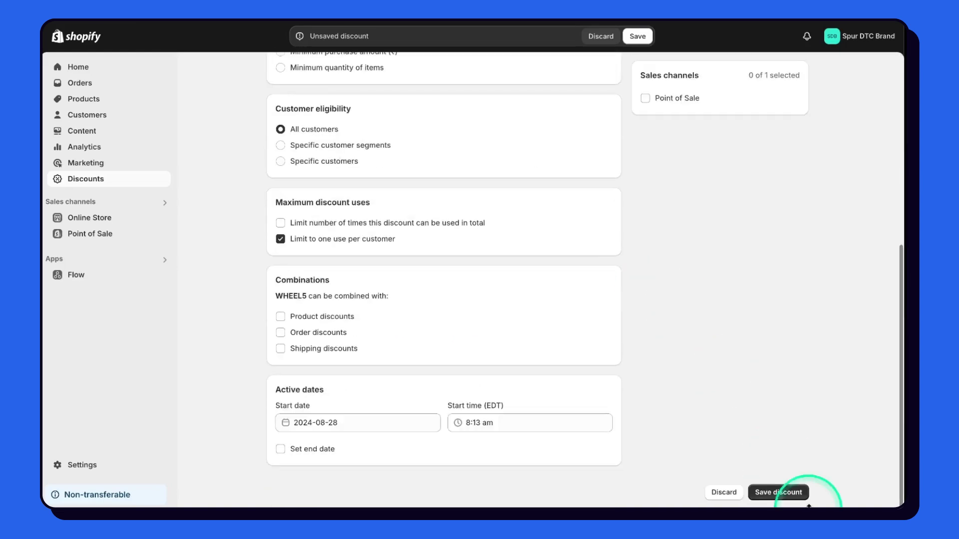
pyautogui.click(780, 493)
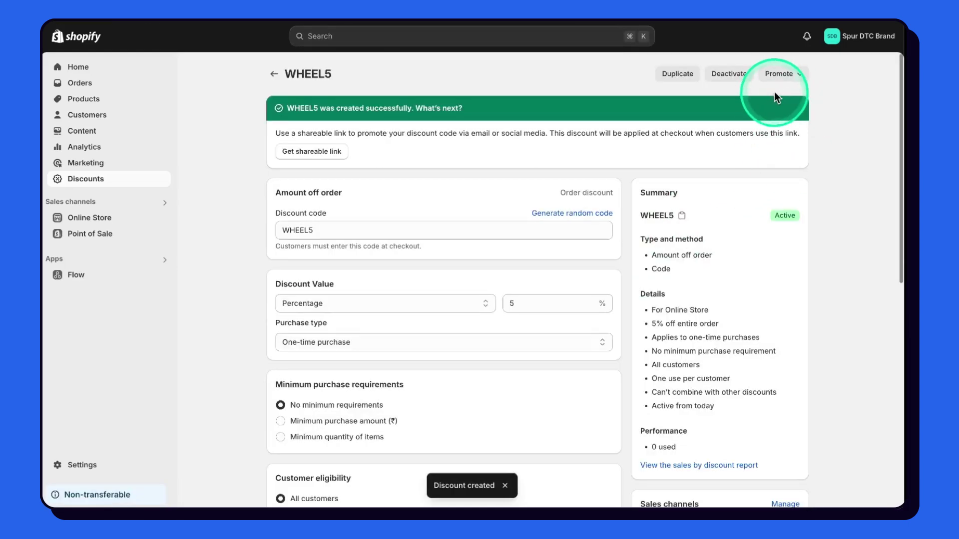
pyautogui.click(274, 76)
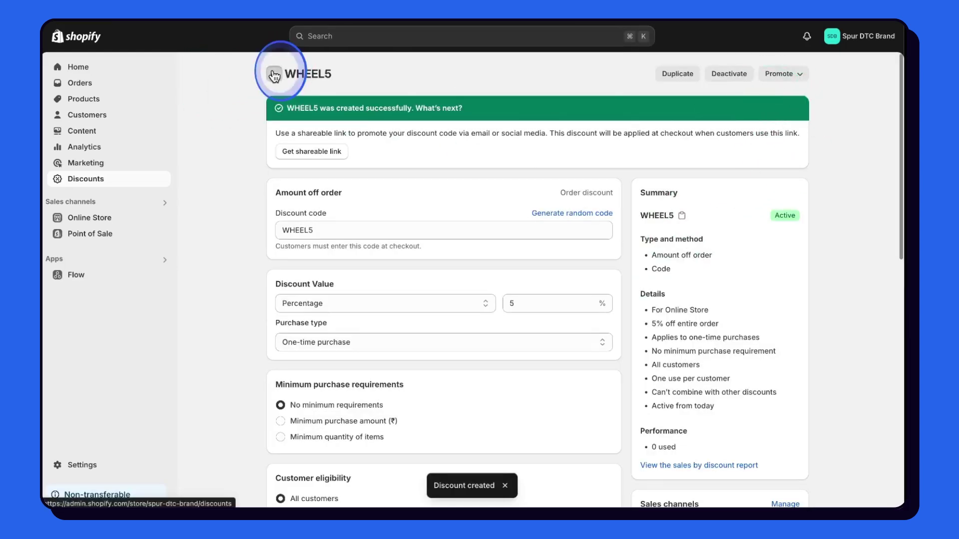
# - Create the WHEEL10 discount at 10% off, one use per customer, and save it
pyautogui.click(857, 74)
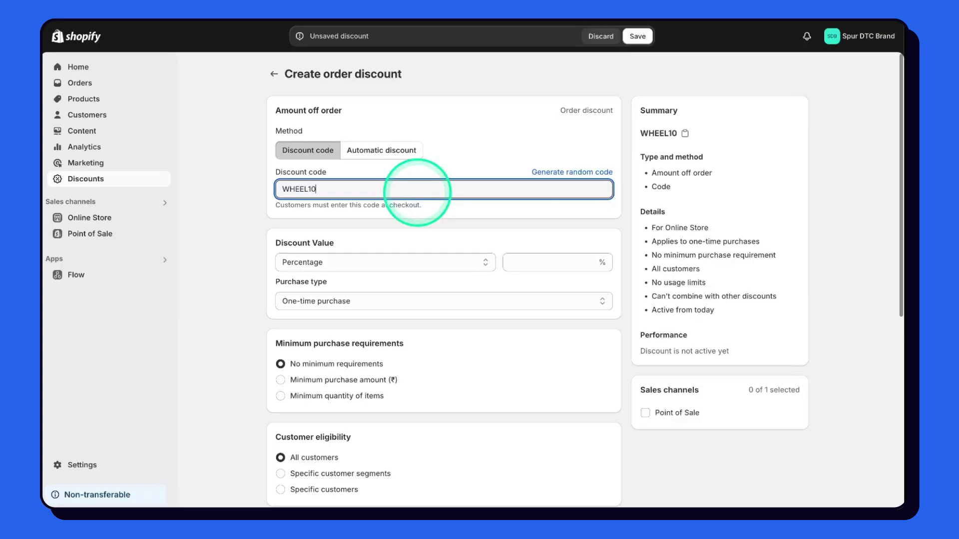
pyautogui.click(574, 262)
pyautogui.write('10')
pyautogui.scroll(-6, 352, 272)
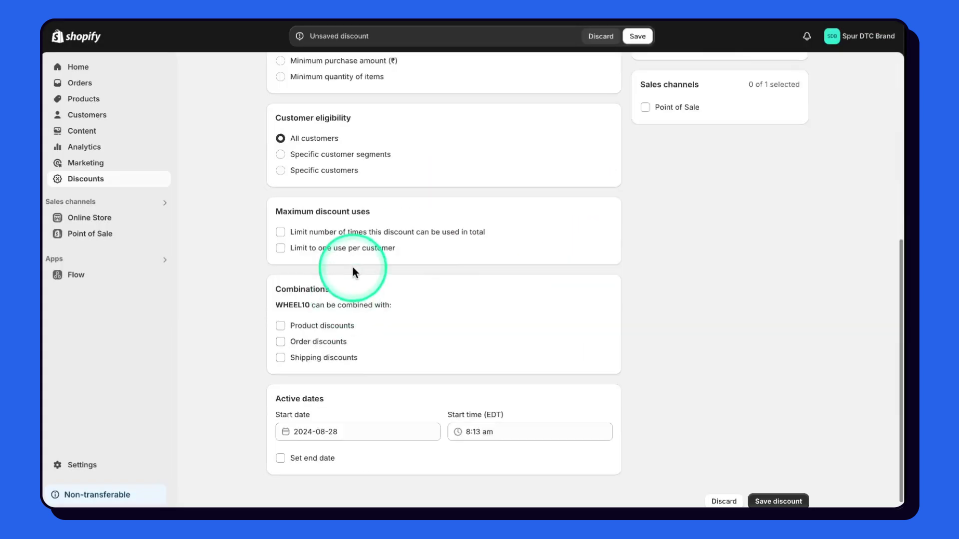
pyautogui.click(364, 248)
pyautogui.click(804, 502)
pyautogui.click(252, 72)
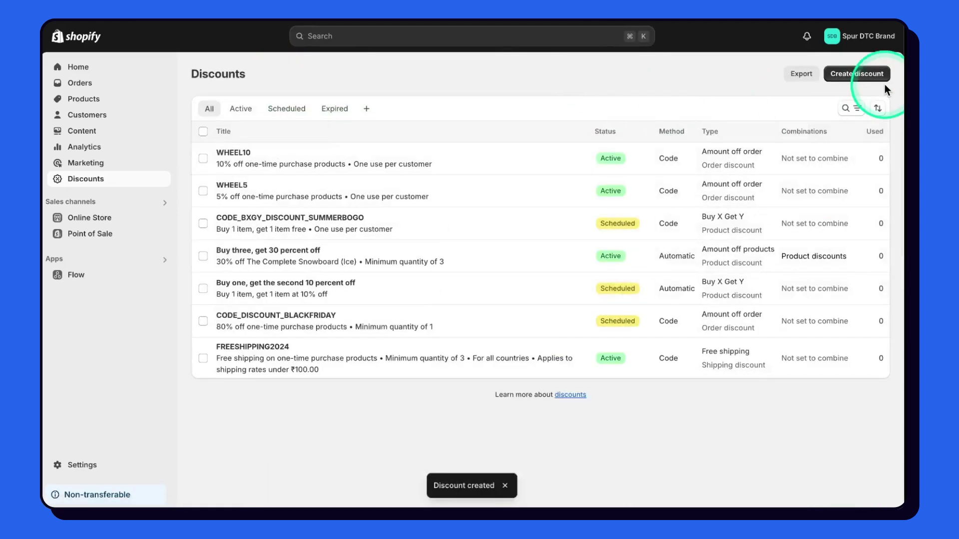
# - Create and save a WHEELSHIP free shipping discount code
pyautogui.click(867, 74)
pyautogui.click(355, 338)
pyautogui.click(353, 189)
pyautogui.write('WHEELSHIP')
pyautogui.scroll(-10, 786, 478)
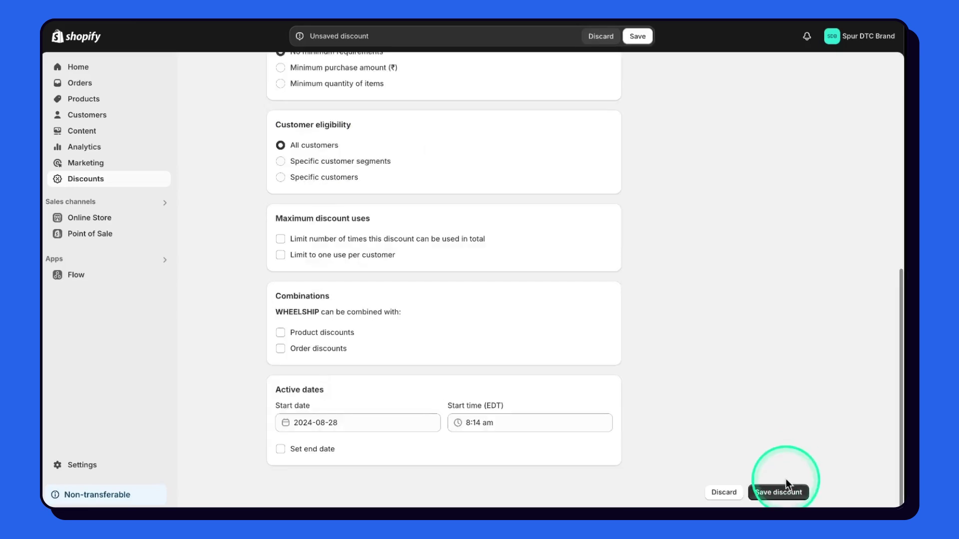
pyautogui.click(789, 492)
pyautogui.click(258, 199)
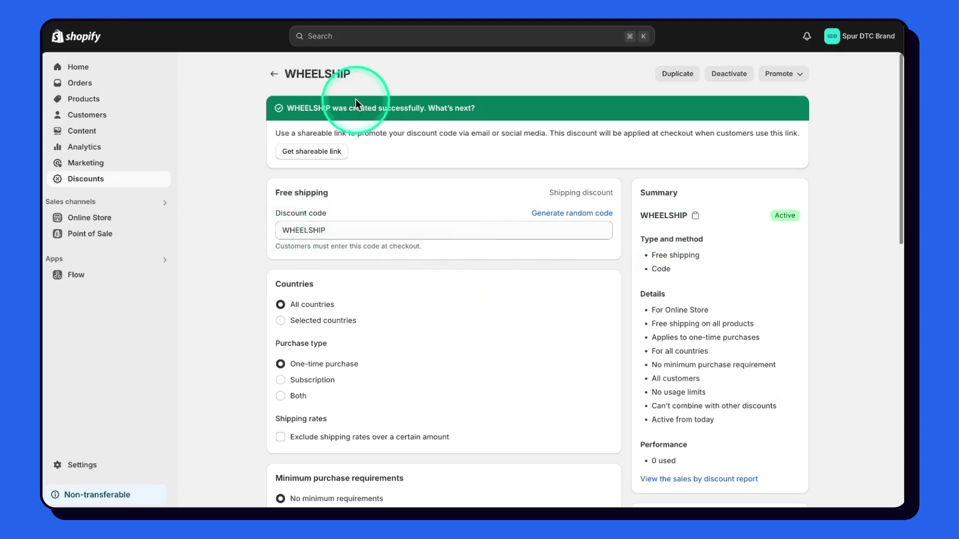
# - Turn on the EcomSend Popup app embed in the live theme, save it, and mark the task done
pyautogui.click(91, 262)
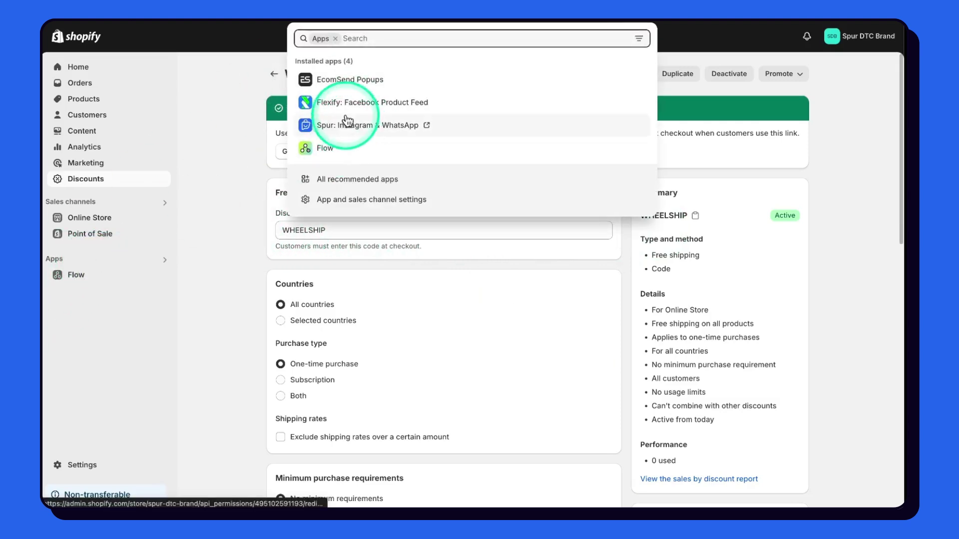
pyautogui.click(345, 82)
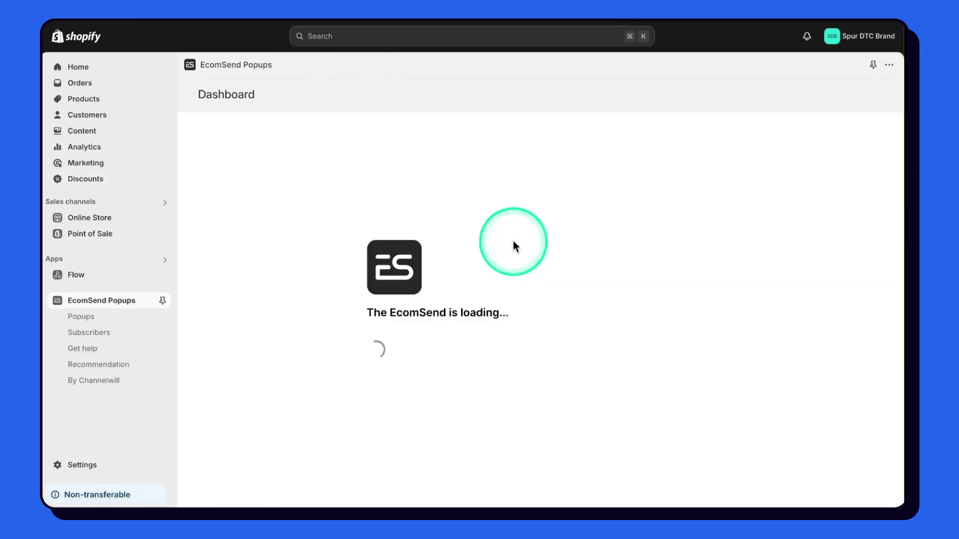
pyautogui.scroll(-3, 547, 288)
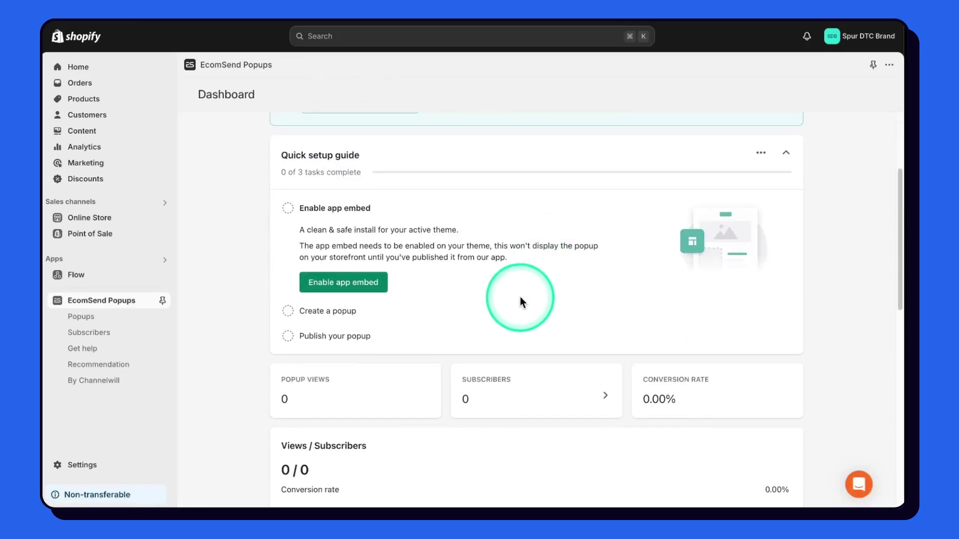
pyautogui.scroll(2, 394, 239)
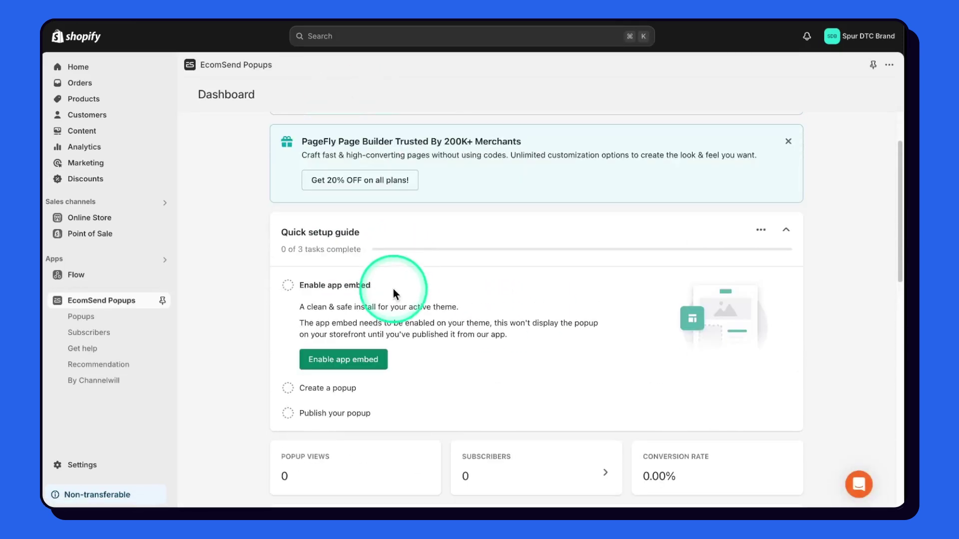
pyautogui.click(356, 361)
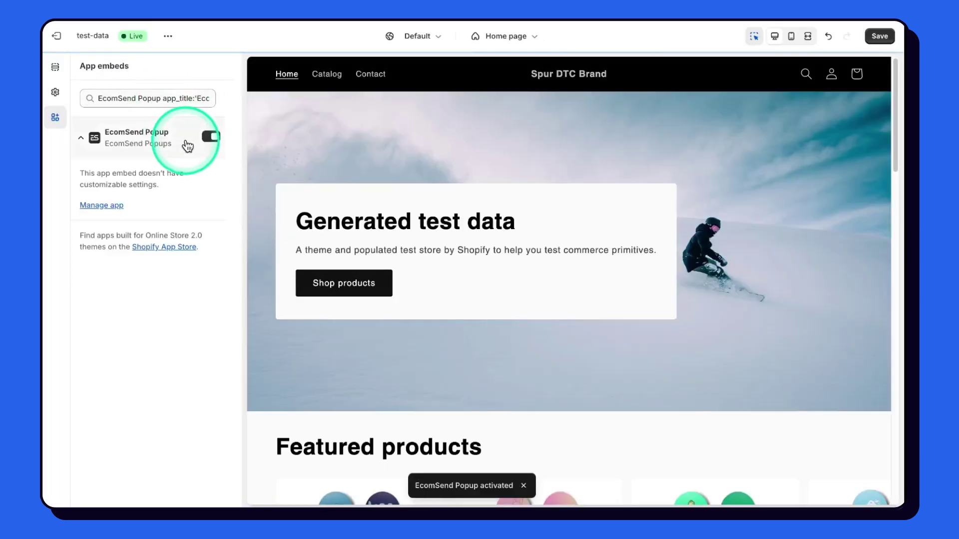
pyautogui.click(878, 37)
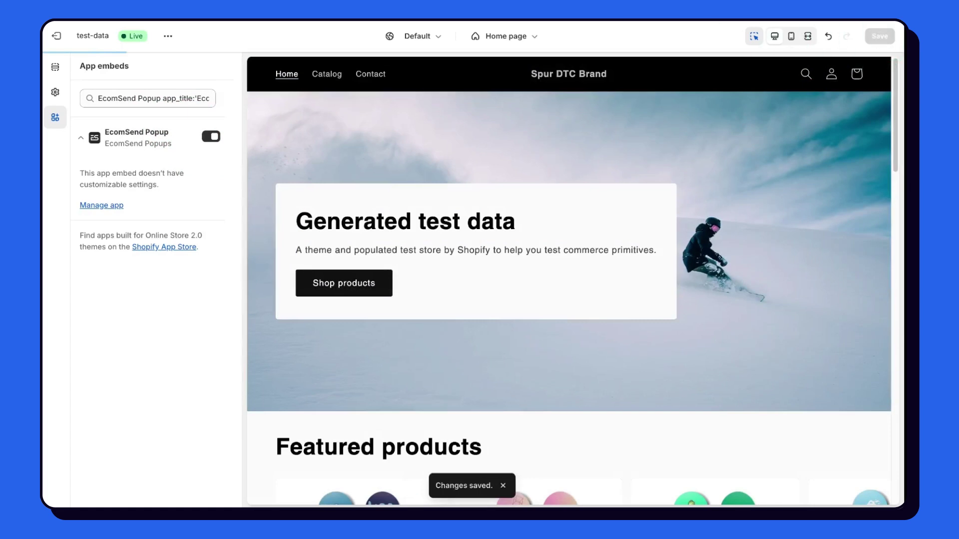
pyautogui.click(531, 23)
pyautogui.click(332, 294)
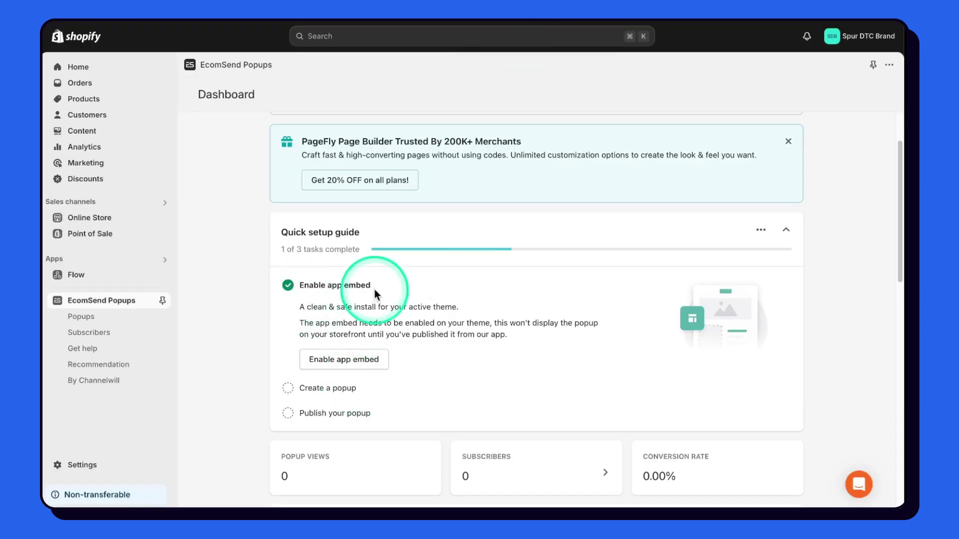
# - Create a new popup from the spin-wheel template
pyautogui.scroll(-1, 320, 365)
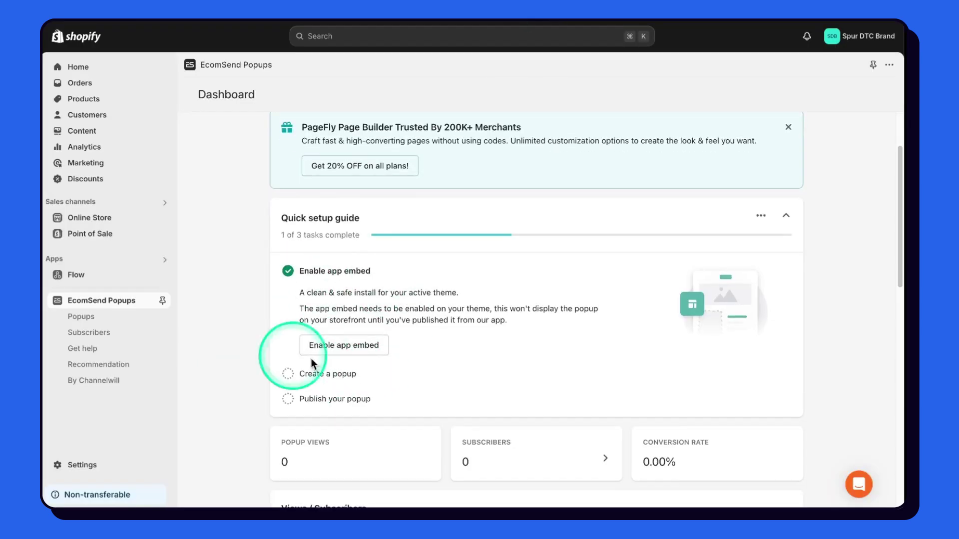
pyautogui.click(338, 379)
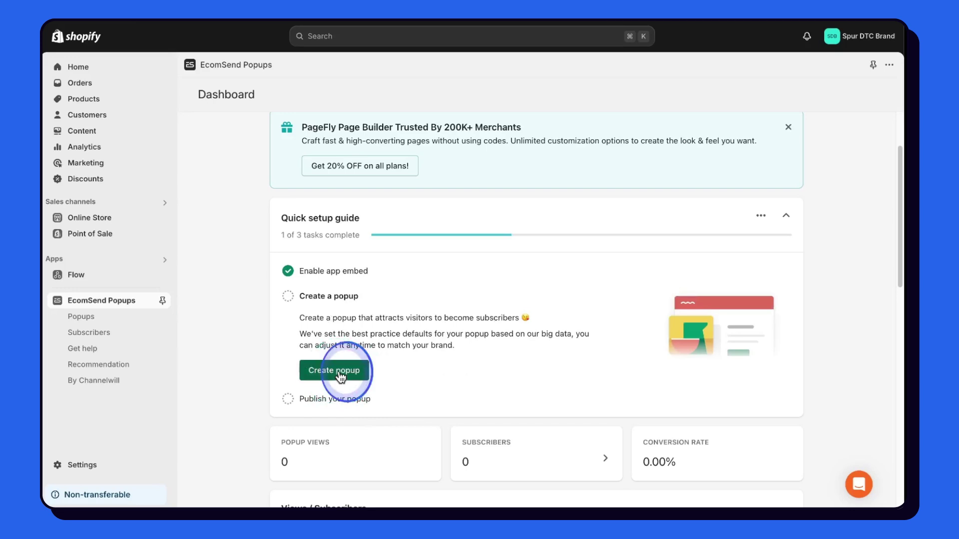
pyautogui.click(340, 375)
pyautogui.click(727, 317)
pyautogui.click(780, 453)
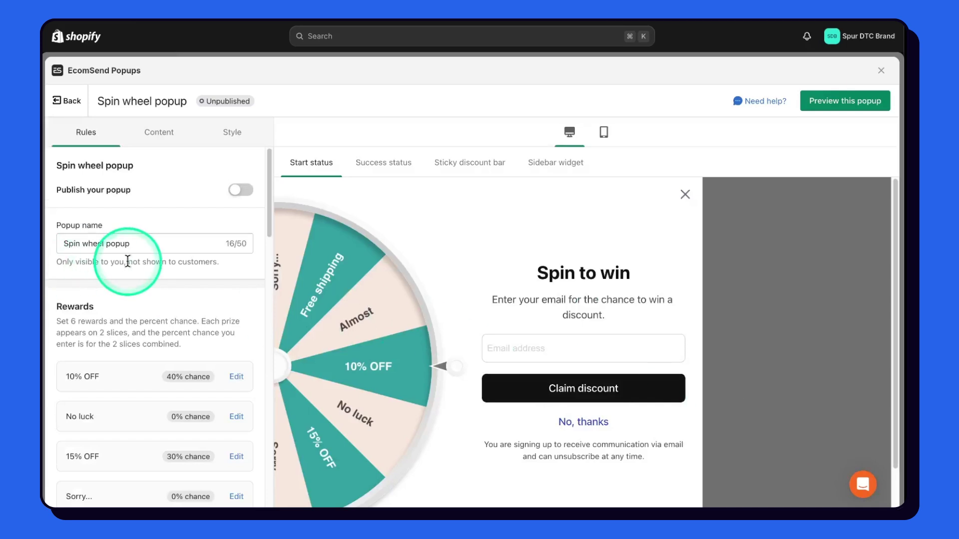
# - Relabel the first wheel reward '25% OFF' and give it no discount
pyautogui.scroll(-2, 145, 257)
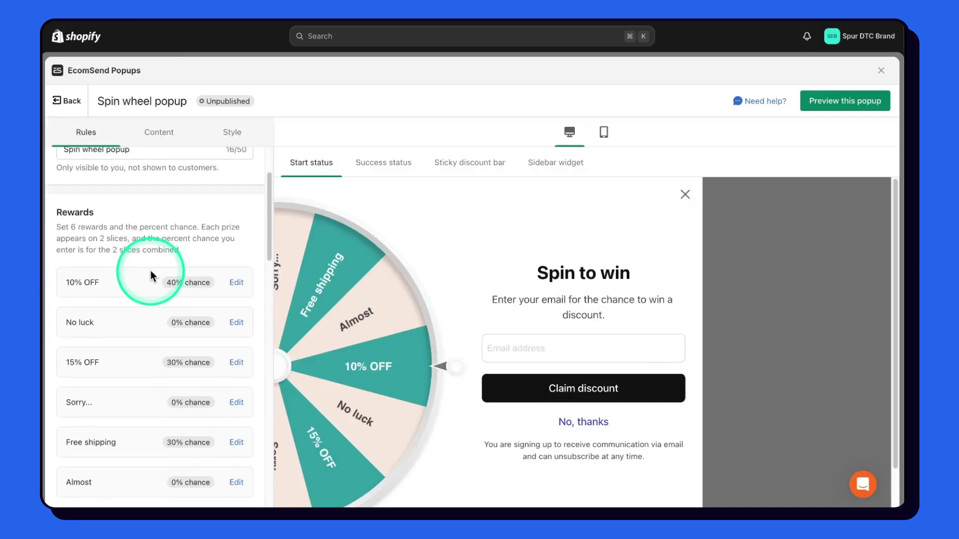
pyautogui.click(236, 267)
pyautogui.click(145, 304)
pyautogui.tripleClick(145, 303)
pyautogui.write('25% ')
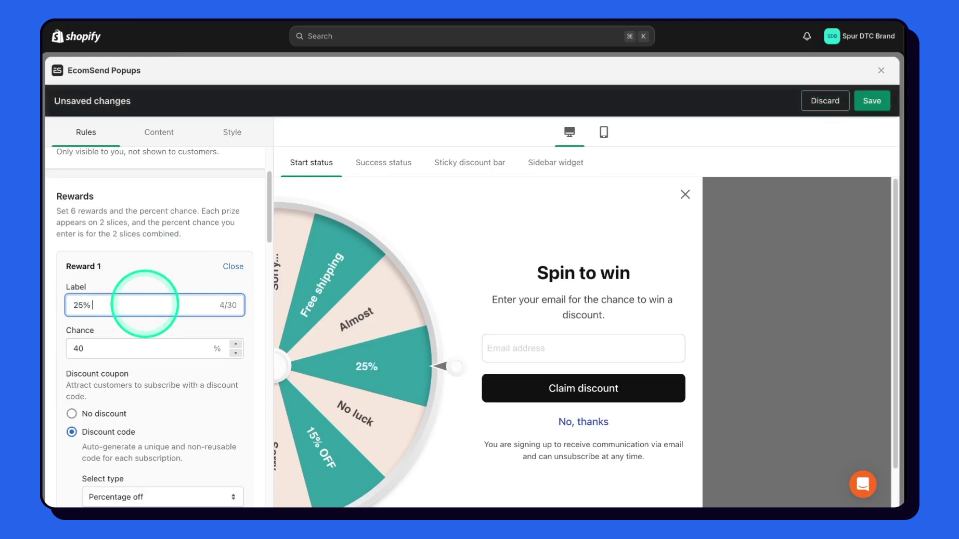
pyautogui.write('OFF')
pyautogui.doubleClick(120, 349)
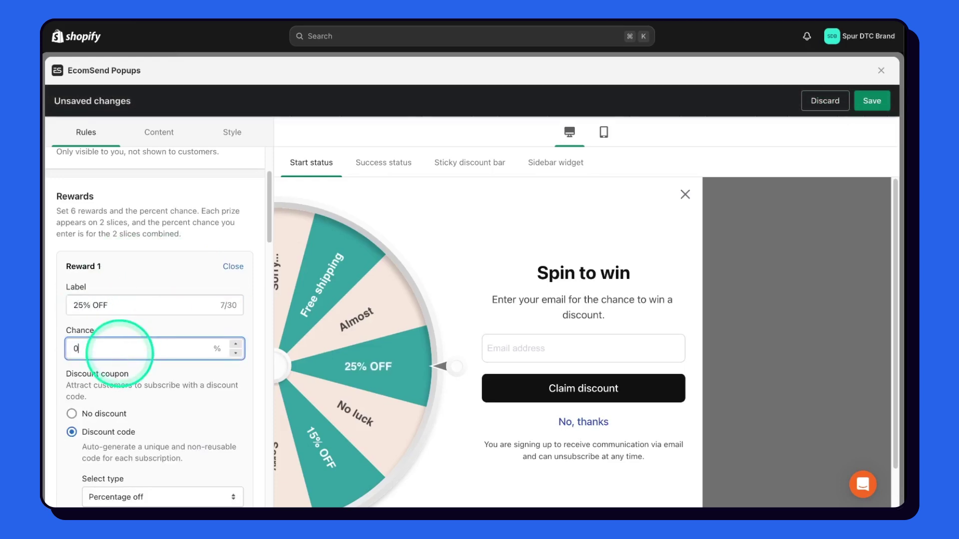
pyautogui.click(95, 414)
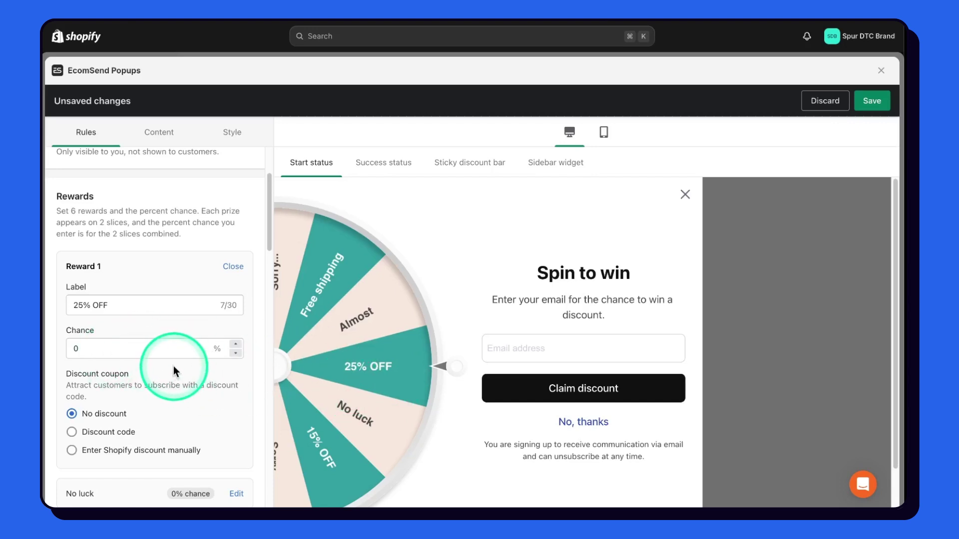
# - Turn the No luck reward into '10% OFF' with a 20% chance and code WHEEL10
pyautogui.scroll(-4, 174, 371)
pyautogui.click(237, 317)
pyautogui.tripleClick(116, 358)
pyautogui.write('10% OFF')
pyautogui.scroll(-3, 125, 327)
pyautogui.doubleClick(145, 225)
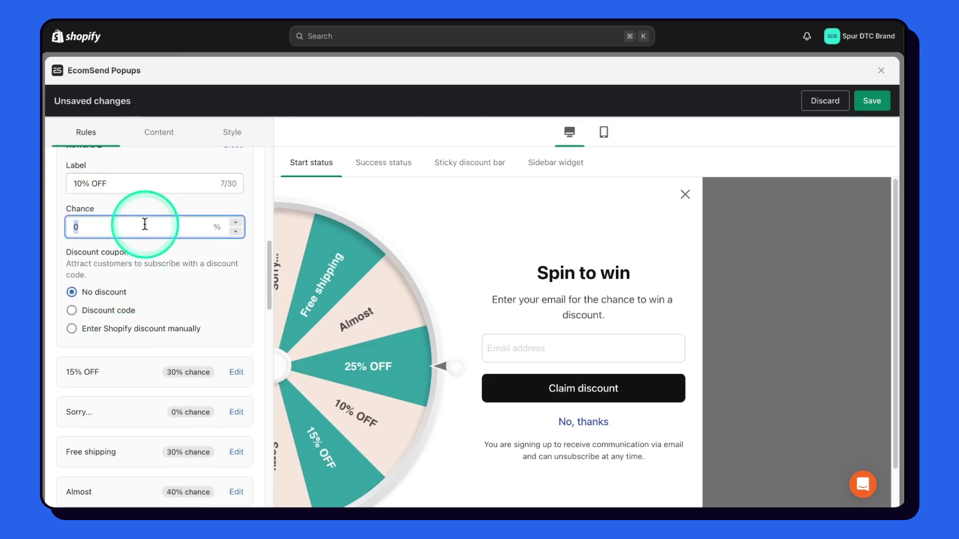
pyautogui.write('20')
pyautogui.click(137, 329)
pyautogui.click(153, 348)
pyautogui.write('WH')
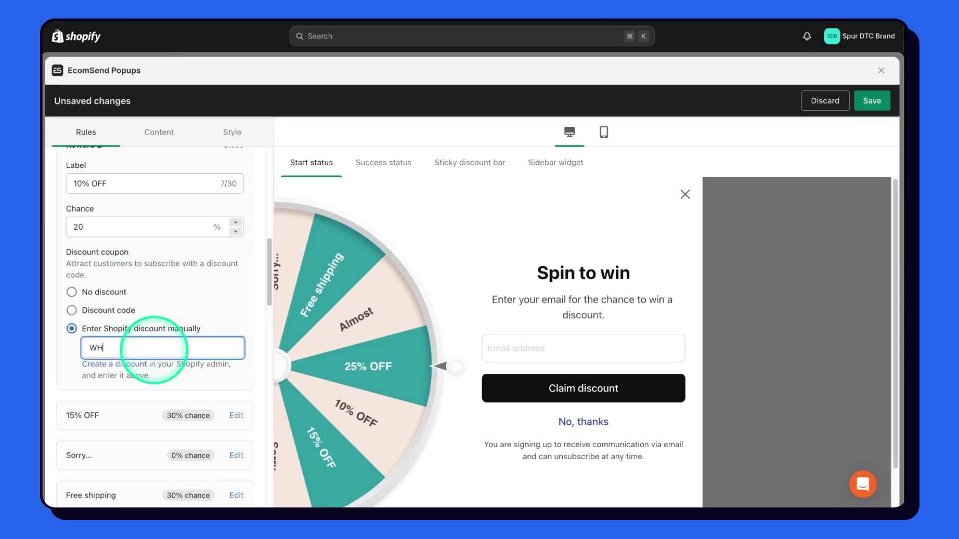
pyautogui.write('EEL10')
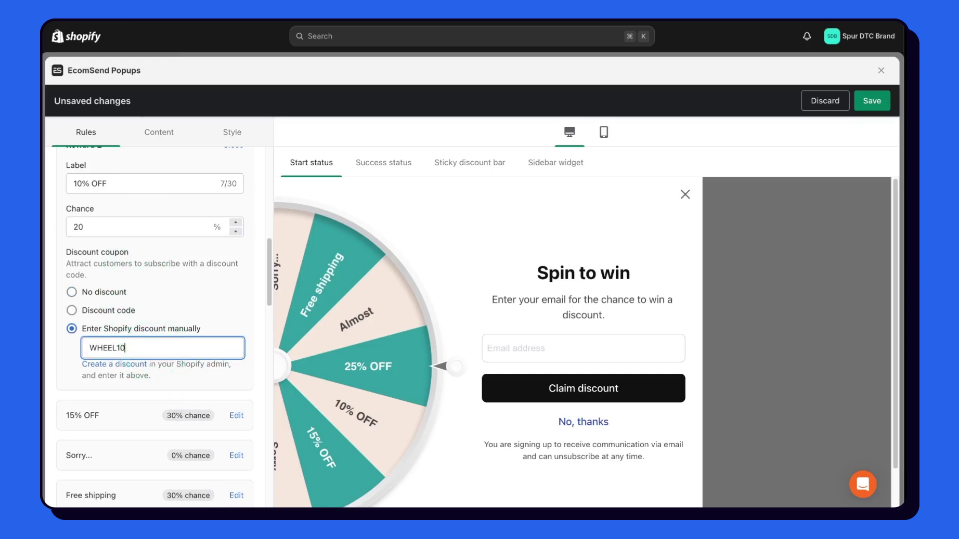
# - Make the next reward 5% OFF at 40% chance with manual code WHEEL5
pyautogui.click(236, 415)
pyautogui.scroll(-3, 160, 331)
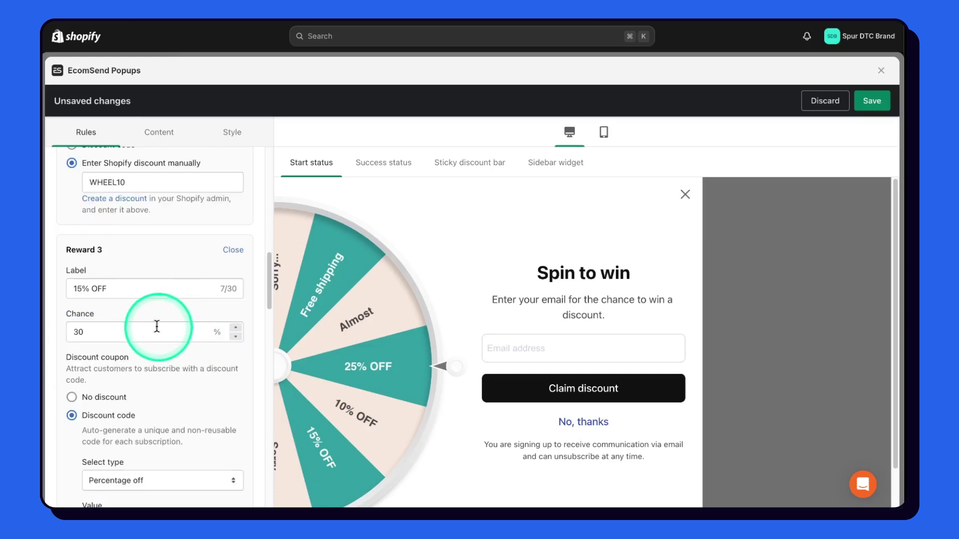
pyautogui.click(80, 289)
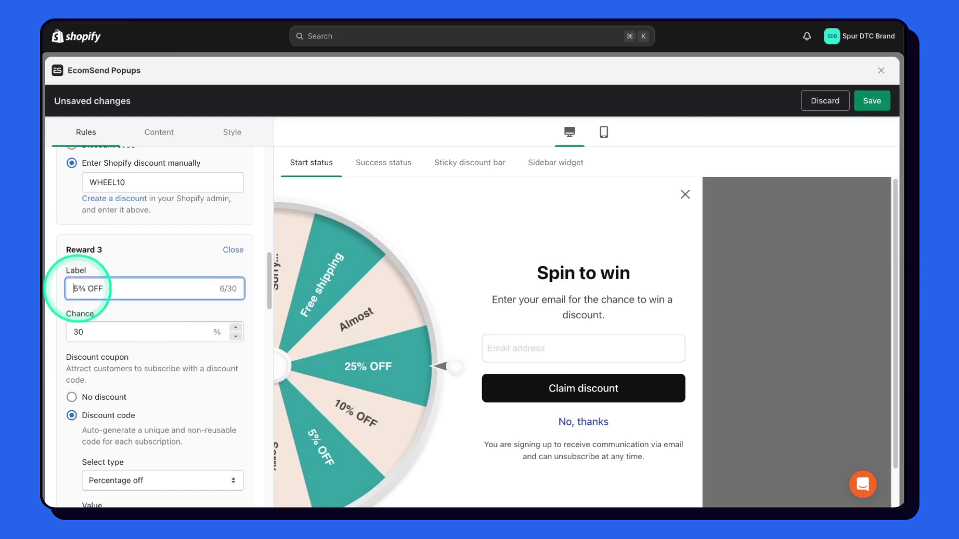
pyautogui.click(127, 332)
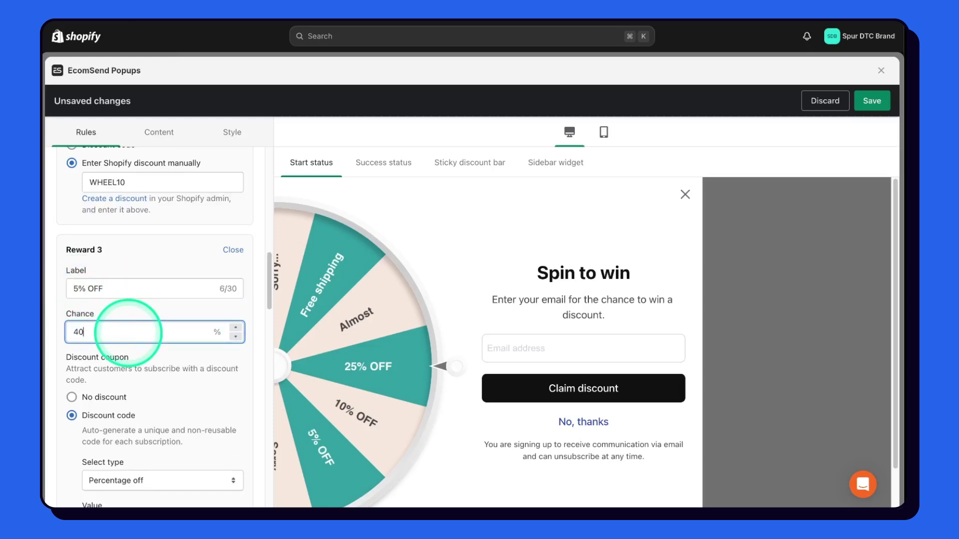
pyautogui.scroll(-4, 150, 359)
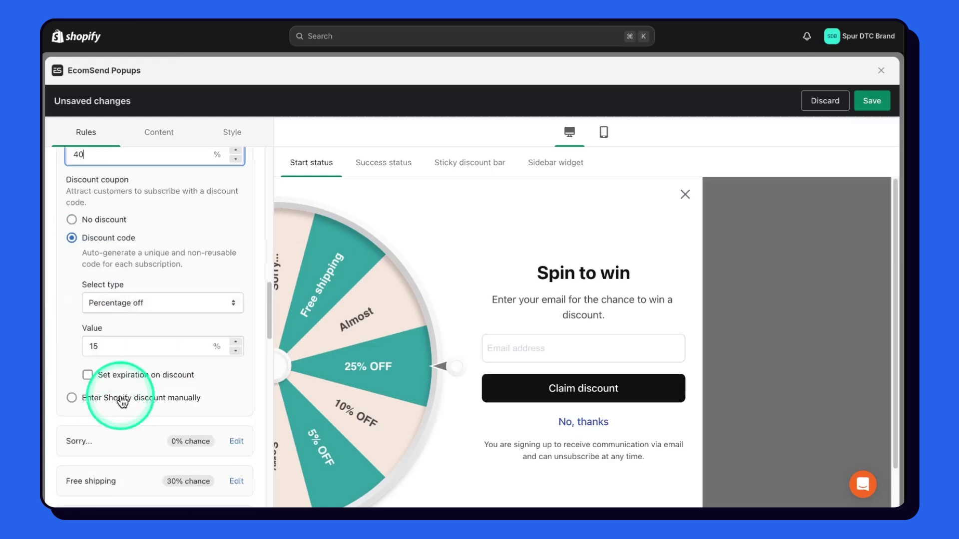
pyautogui.click(122, 401)
pyautogui.click(160, 277)
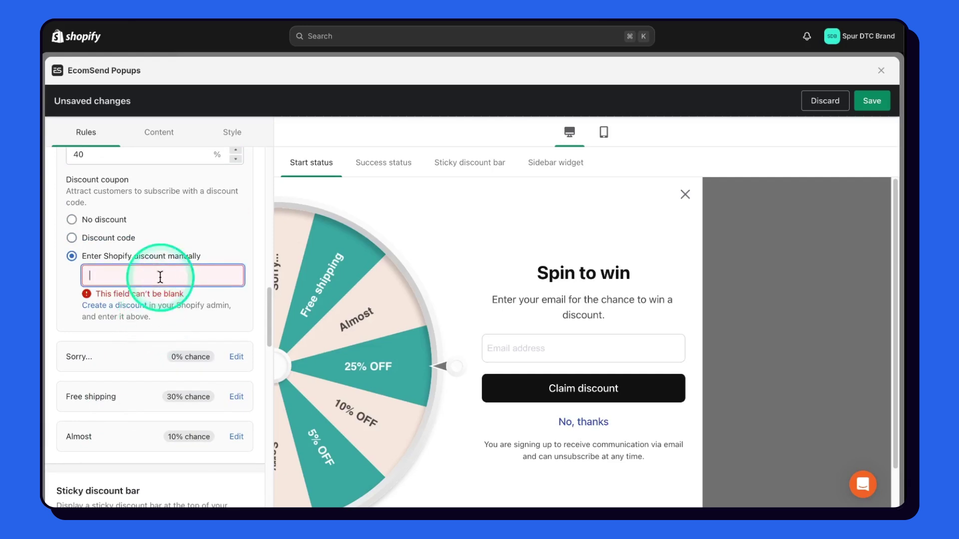
pyautogui.write('WHEEL5')
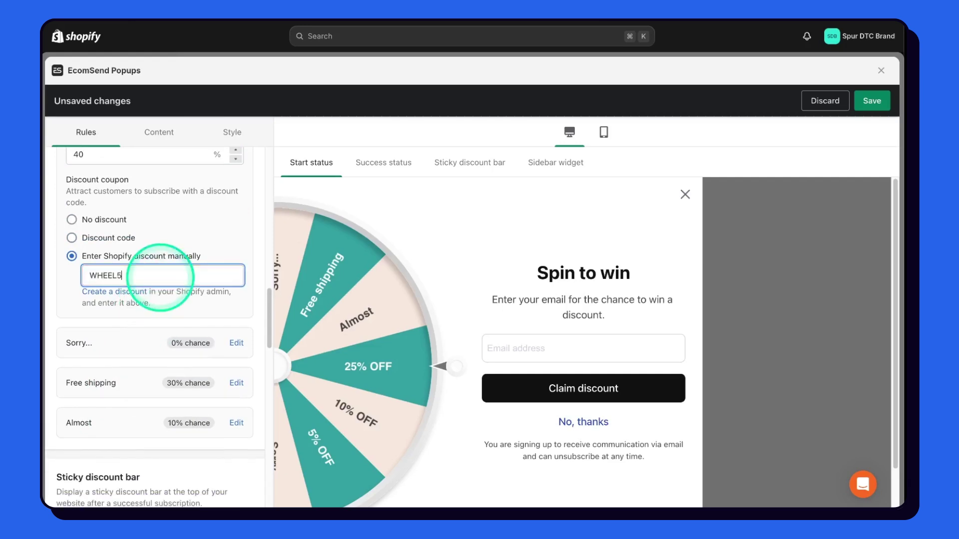
# - Link the Free shipping reward to a manually entered Shopify discount code
pyautogui.click(236, 383)
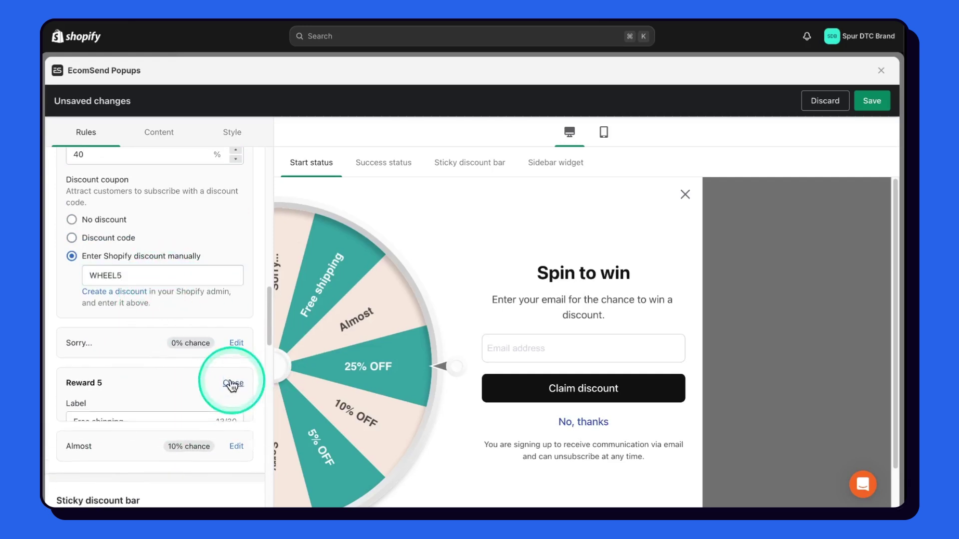
pyautogui.scroll(-5, 177, 338)
pyautogui.click(125, 323)
pyautogui.click(115, 440)
pyautogui.click(173, 357)
pyautogui.write('WHEELSHIP')
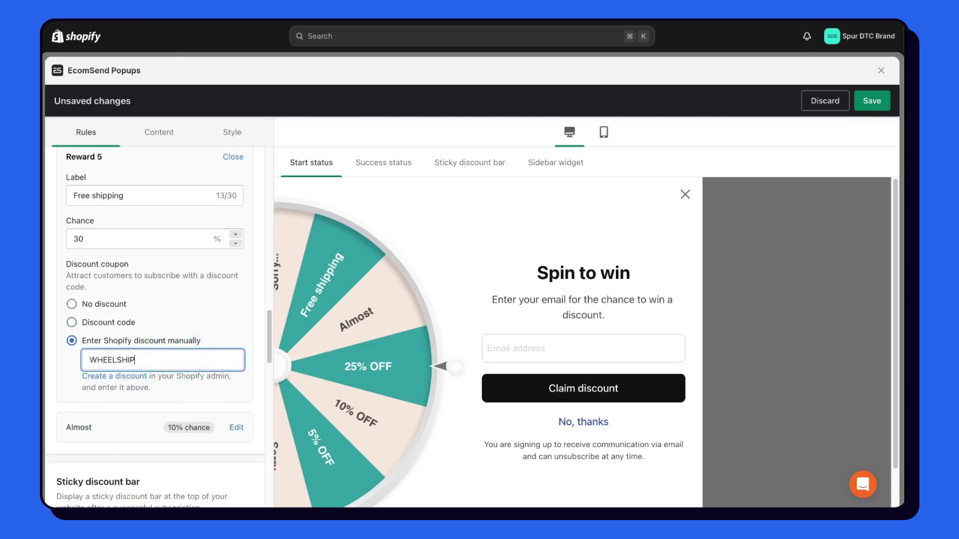
pyautogui.click(207, 328)
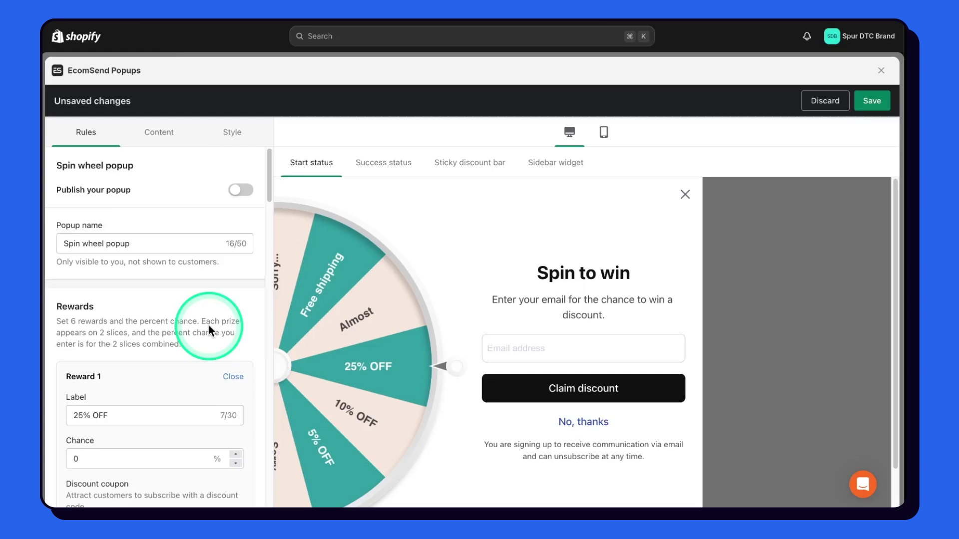
pyautogui.scroll(-15, 200, 368)
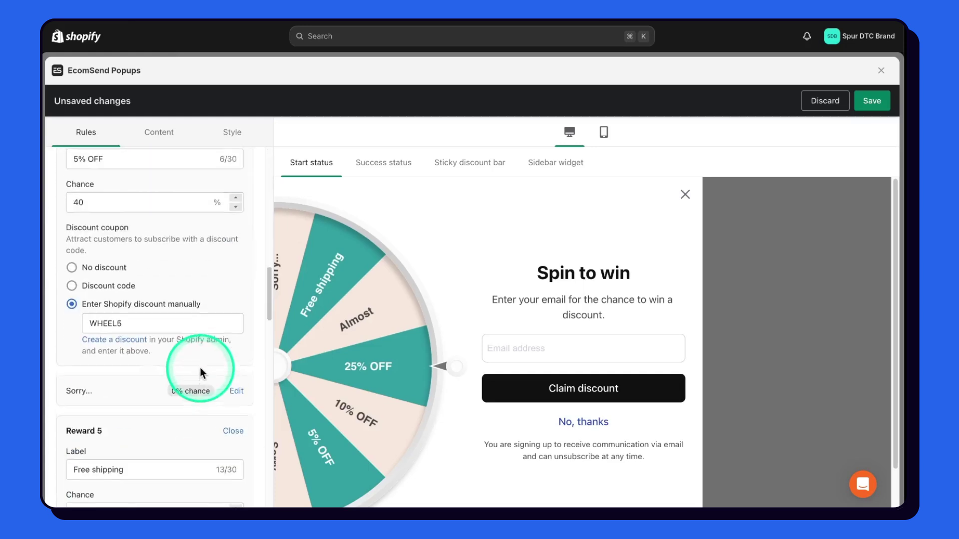
# - Show a left-side Spin to win sidebar widget on decline, then preview the Start status again
pyautogui.scroll(-3, 199, 364)
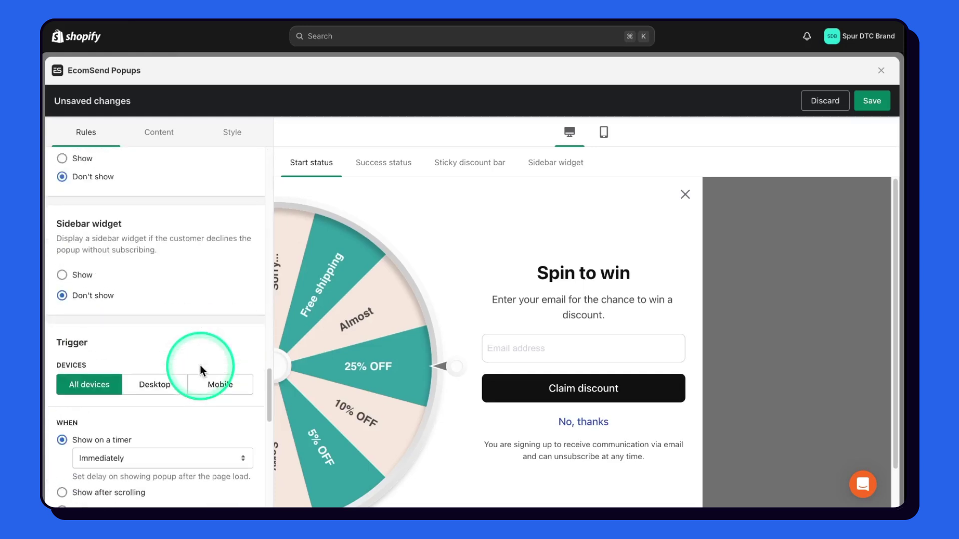
pyautogui.click(78, 278)
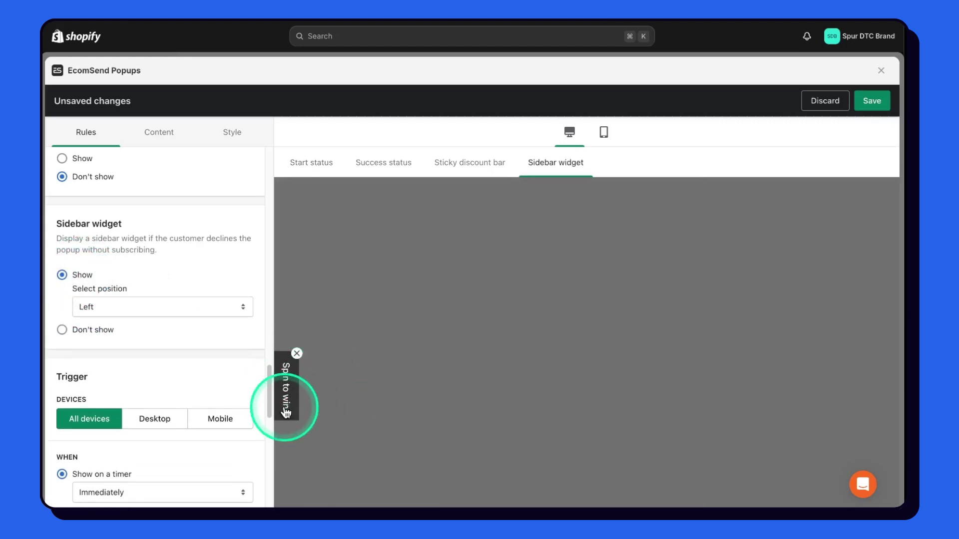
pyautogui.click(315, 173)
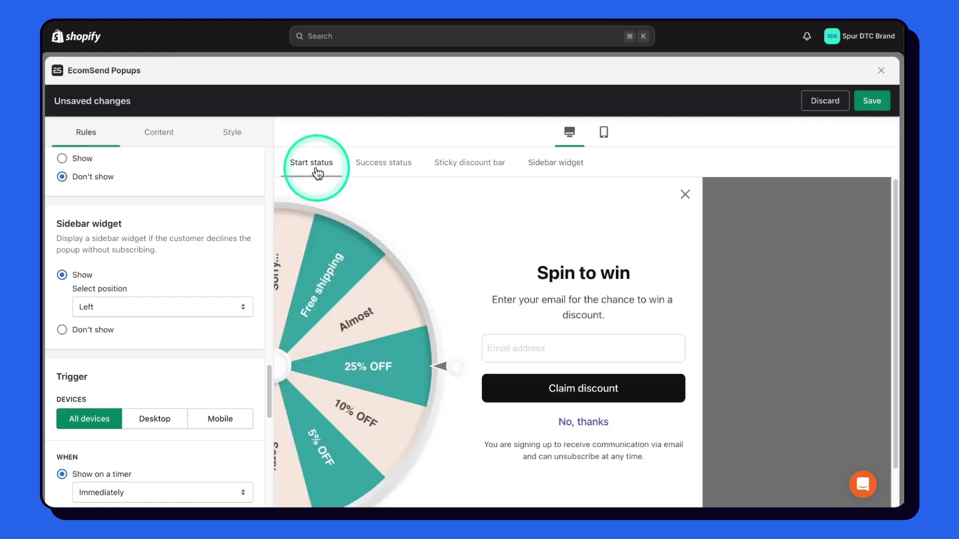
pyautogui.scroll(10, 170, 312)
pyautogui.scroll(8, 171, 316)
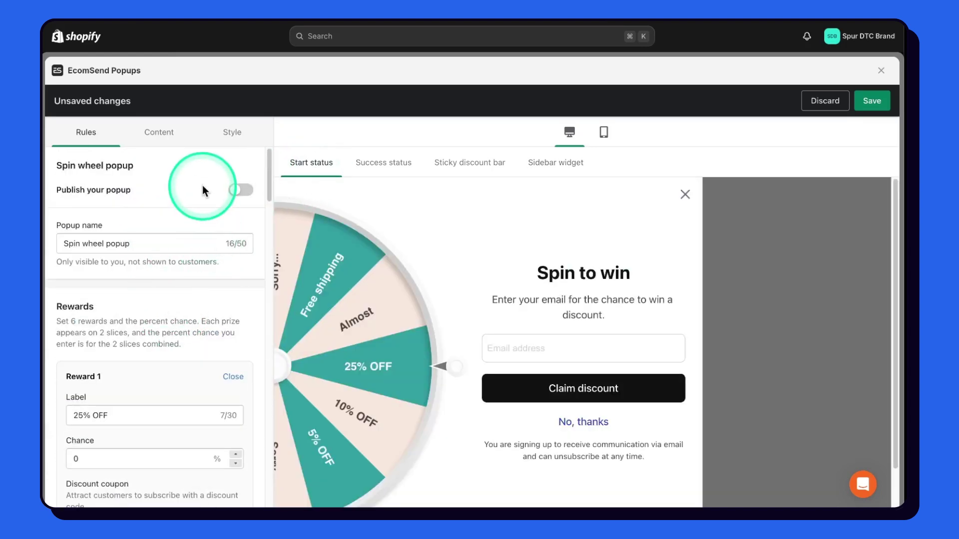
# - In Content, remove the Email address field and add Name and Phone number fields
pyautogui.click(165, 136)
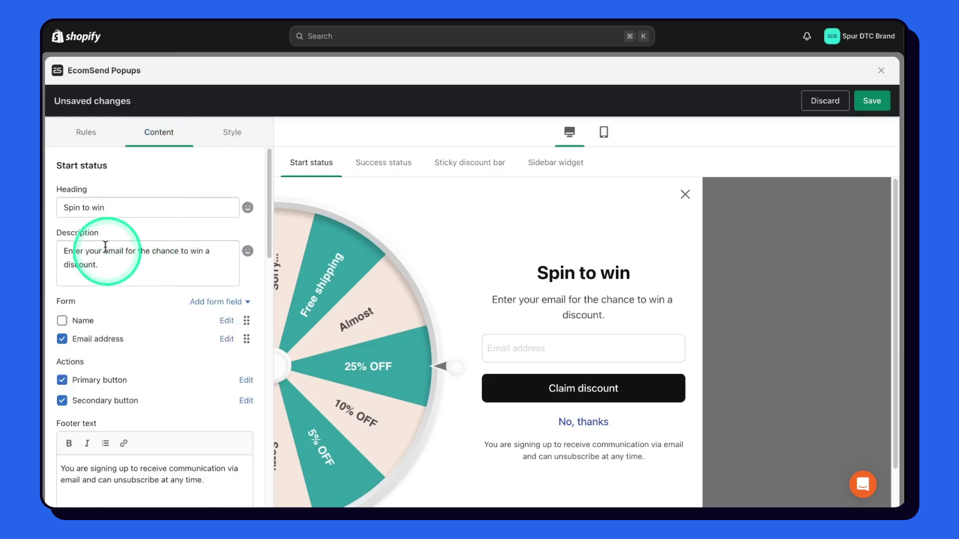
pyautogui.tripleClick(99, 207)
pyautogui.tripleClick(94, 264)
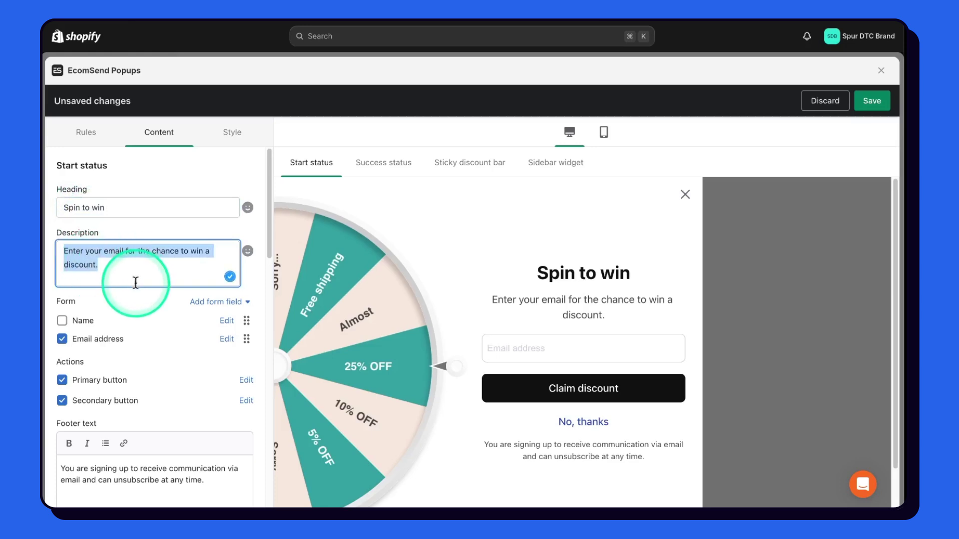
pyautogui.scroll(-1, 135, 282)
pyautogui.click(62, 323)
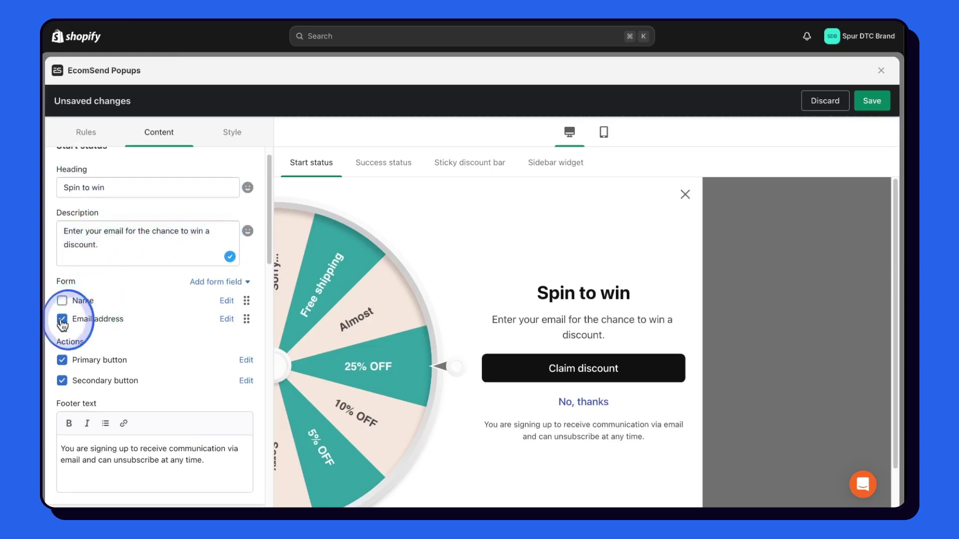
pyautogui.click(62, 300)
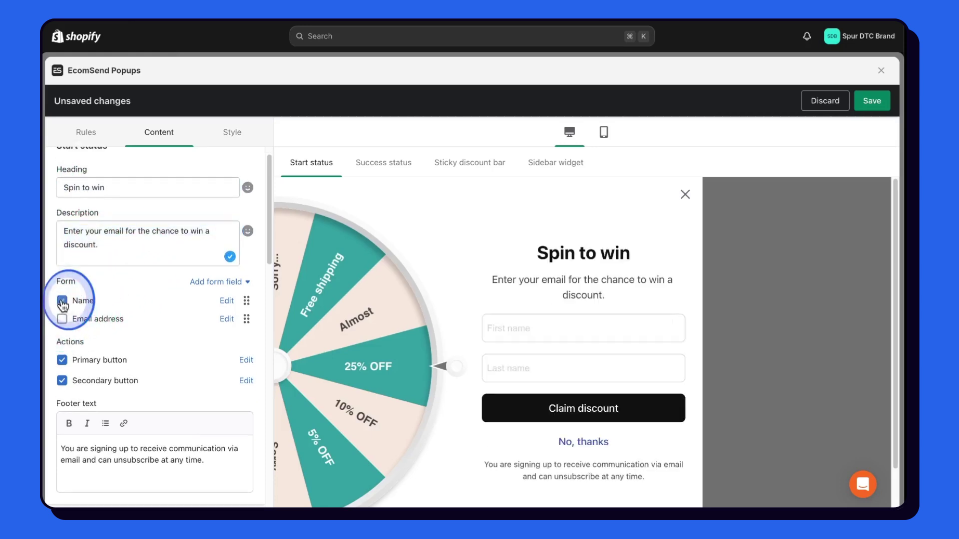
pyautogui.click(246, 284)
pyautogui.click(215, 310)
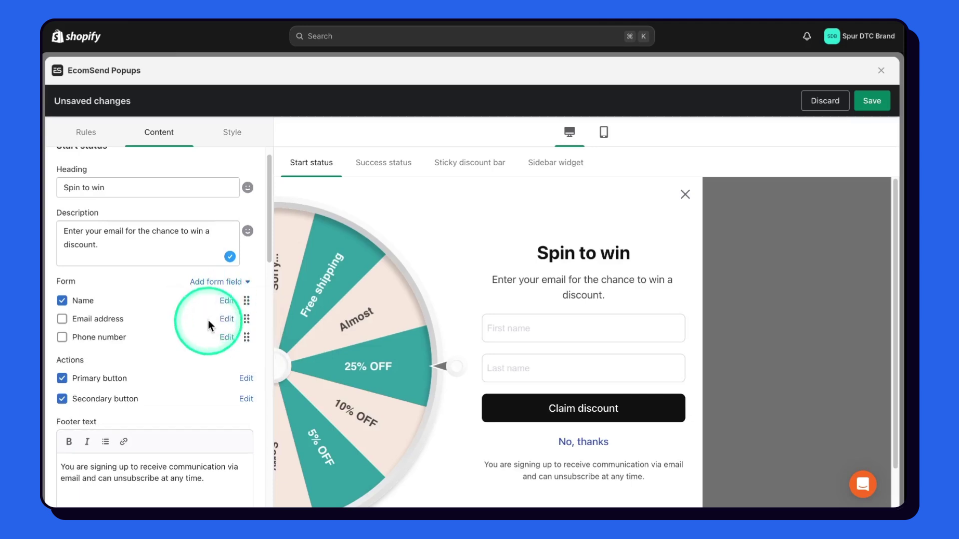
pyautogui.click(62, 337)
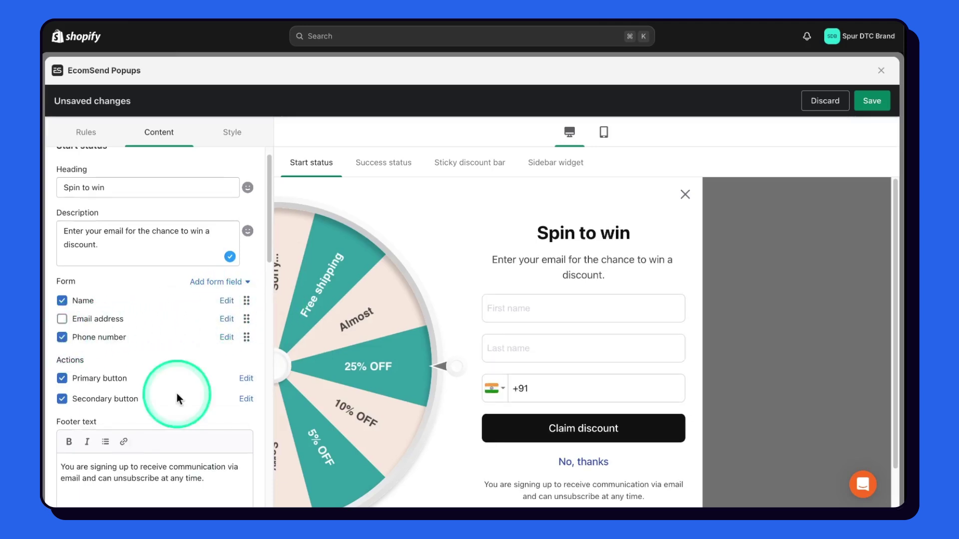
# - Set the Name field to First name only and preview the Success screen
pyautogui.click(228, 300)
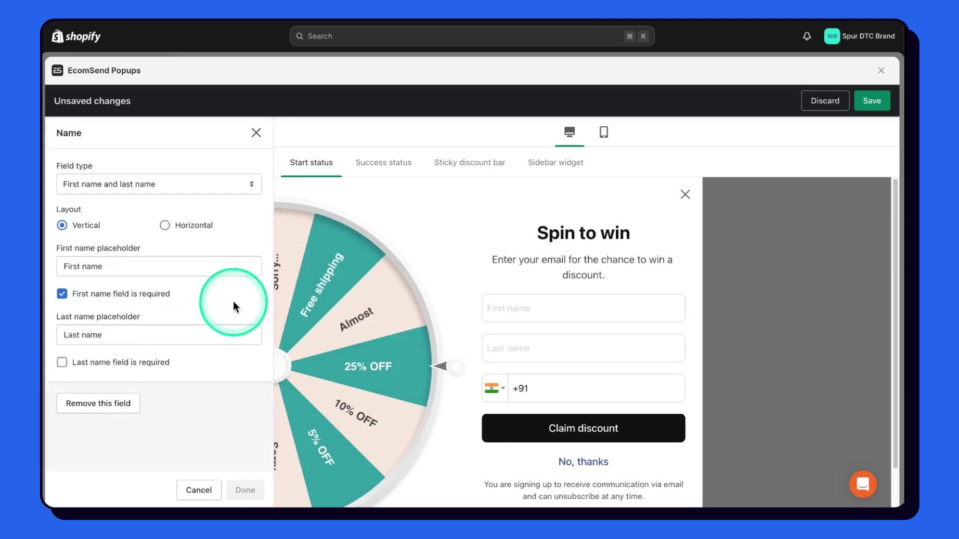
pyautogui.click(227, 187)
pyautogui.click(219, 199)
pyautogui.click(245, 490)
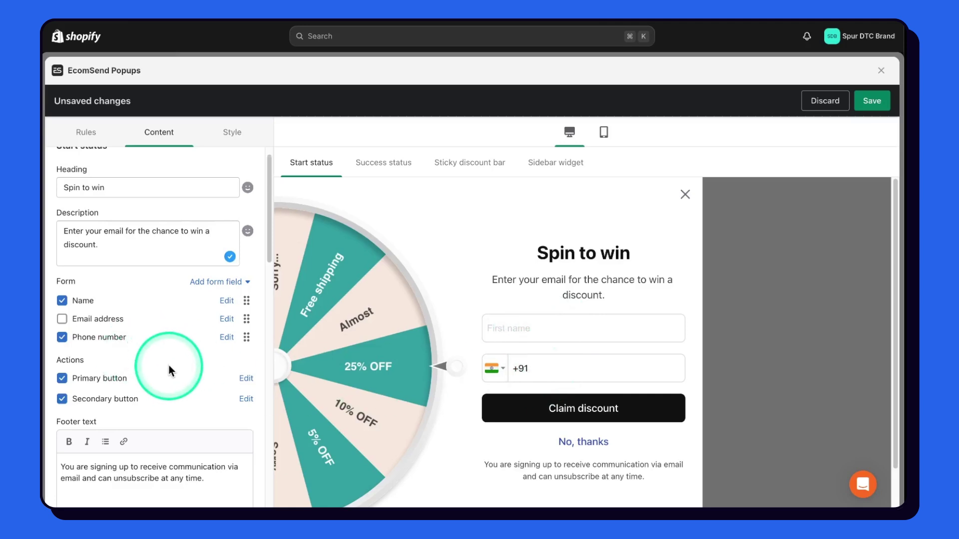
pyautogui.scroll(-15, 169, 370)
pyautogui.scroll(-6, 170, 367)
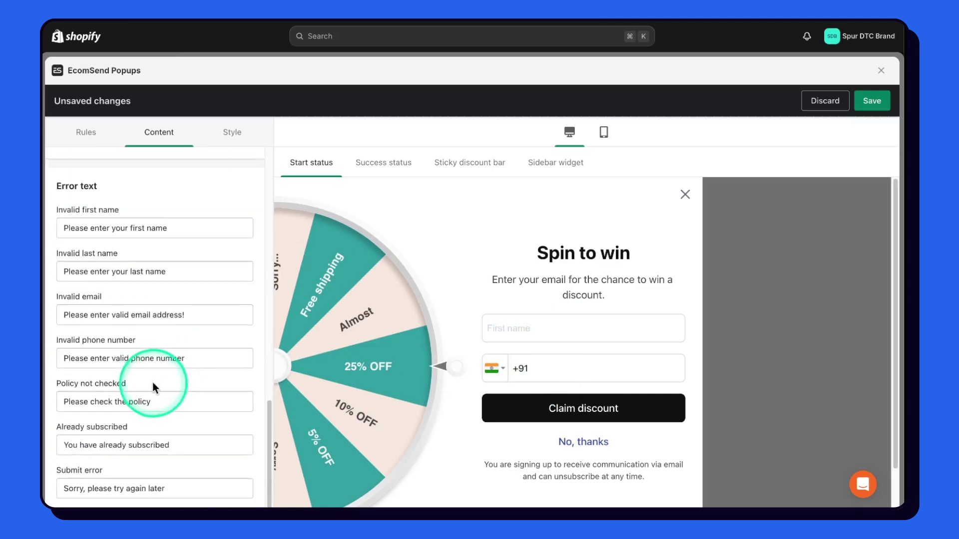
pyautogui.scroll(20, 152, 382)
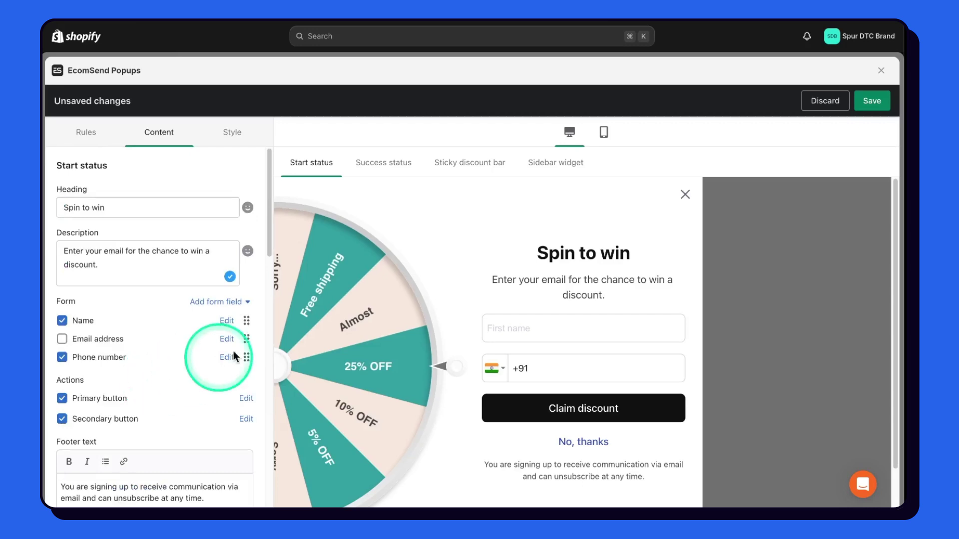
pyautogui.click(376, 167)
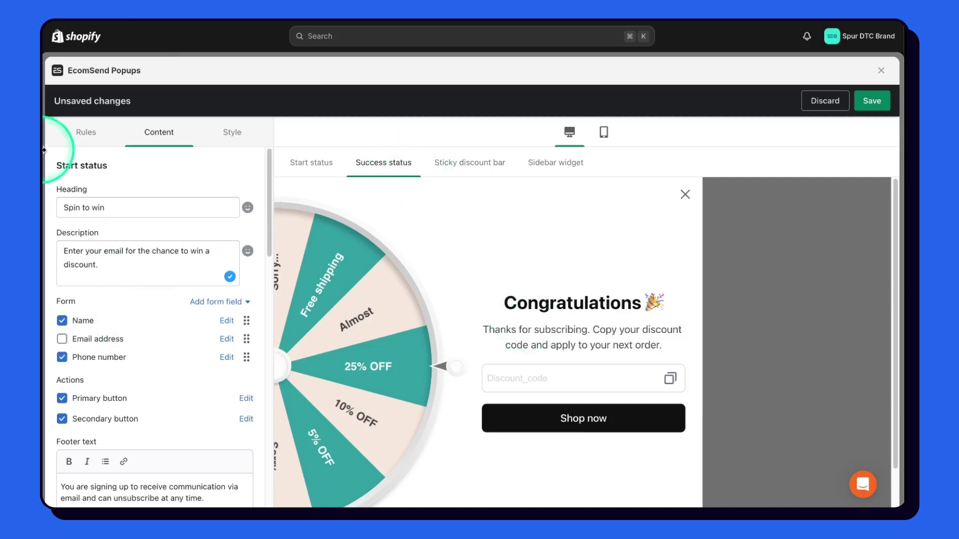
# - Set the popup trigger to show after scrolling 50% of the page
pyautogui.click(96, 136)
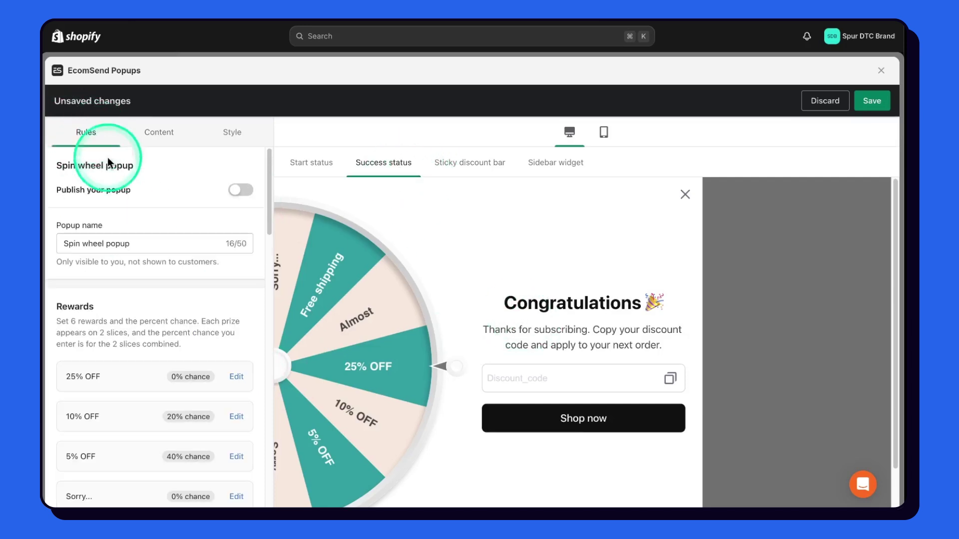
pyautogui.scroll(-15, 136, 212)
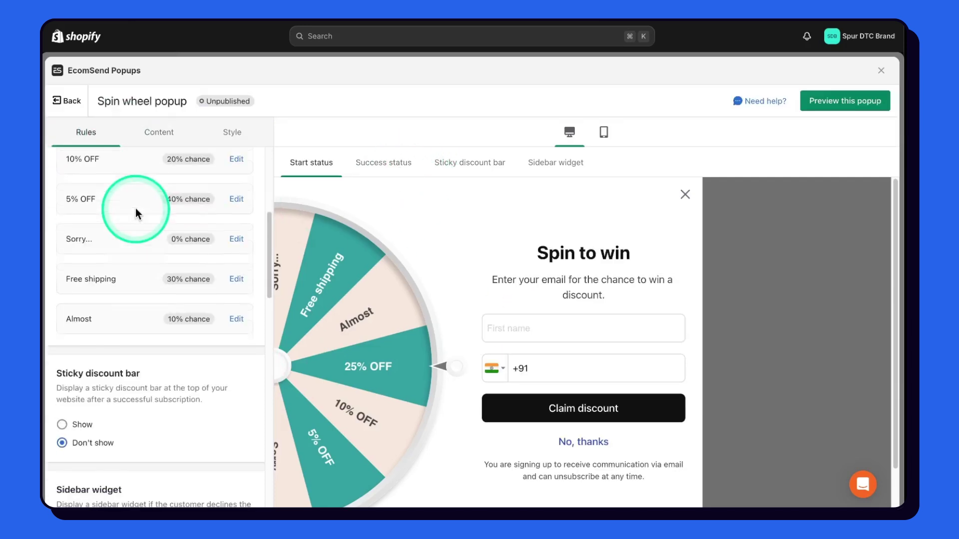
pyautogui.scroll(-2, 125, 222)
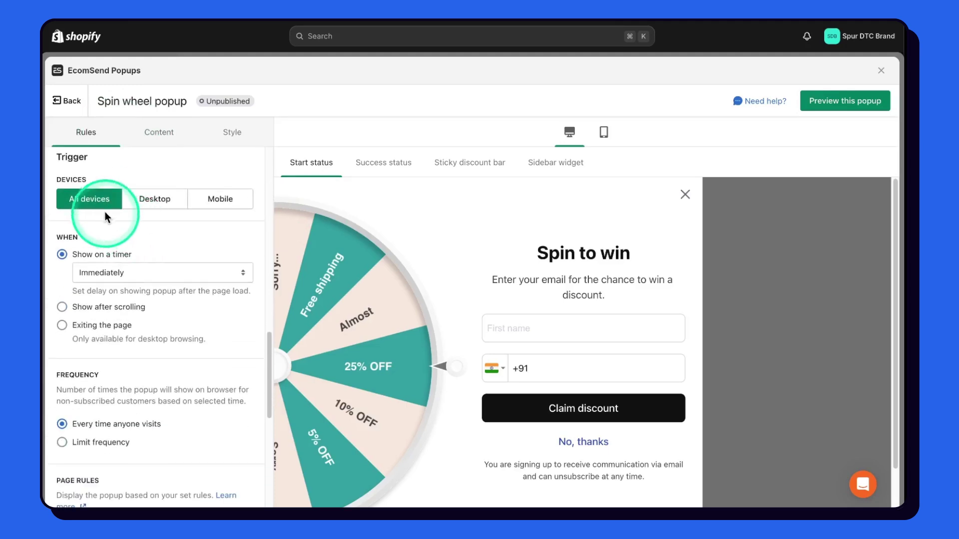
pyautogui.click(96, 317)
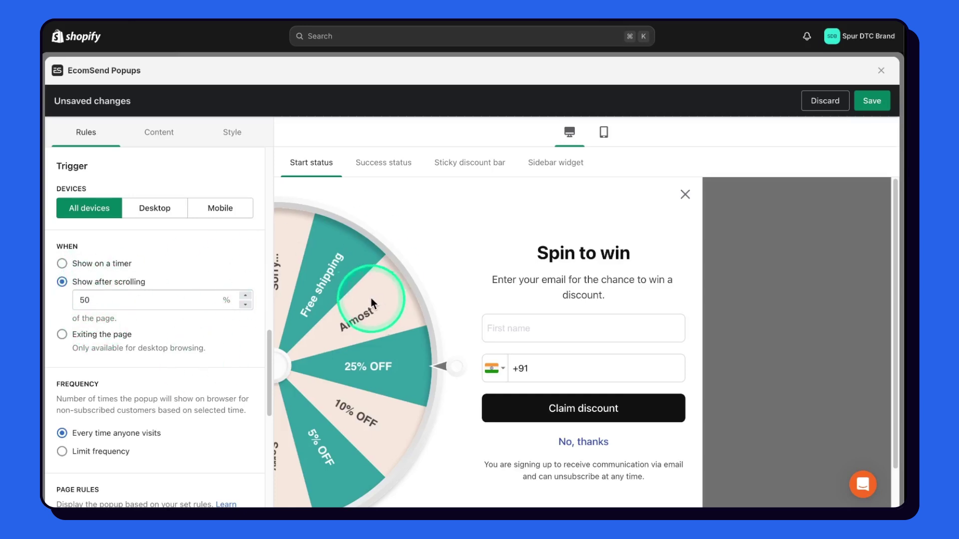
pyautogui.scroll(10, 213, 278)
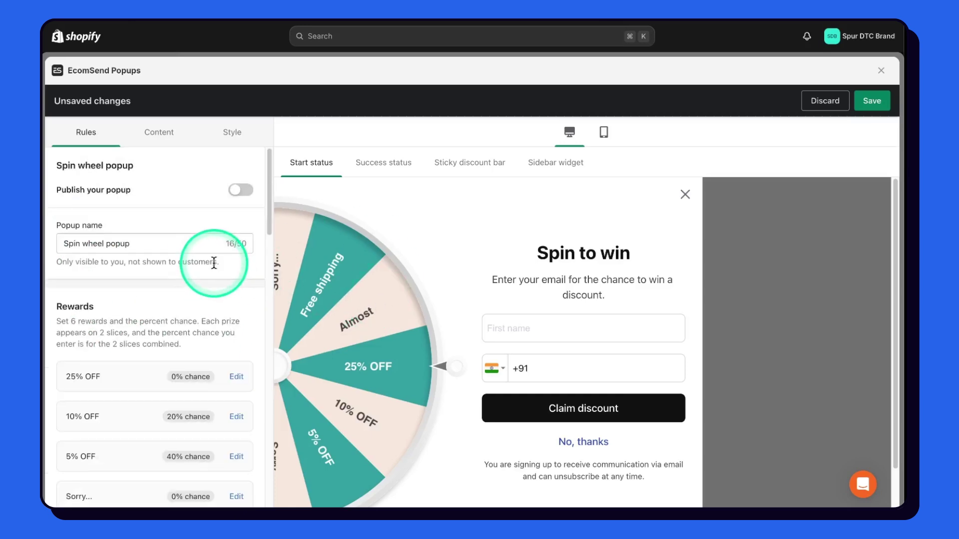
# - Publish and save the popup, then preview it on the live storefront
pyautogui.click(241, 191)
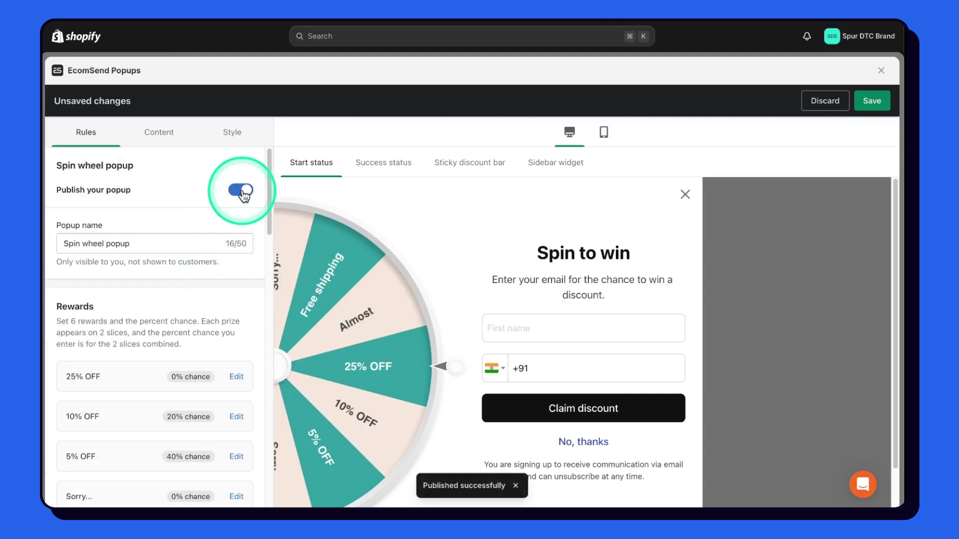
pyautogui.click(885, 107)
pyautogui.click(850, 101)
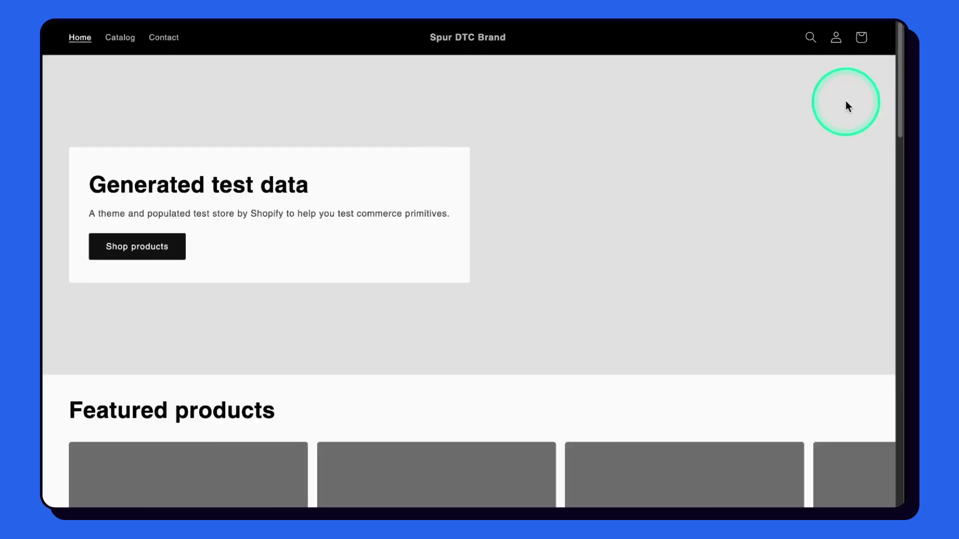
pyautogui.scroll(-15, 608, 157)
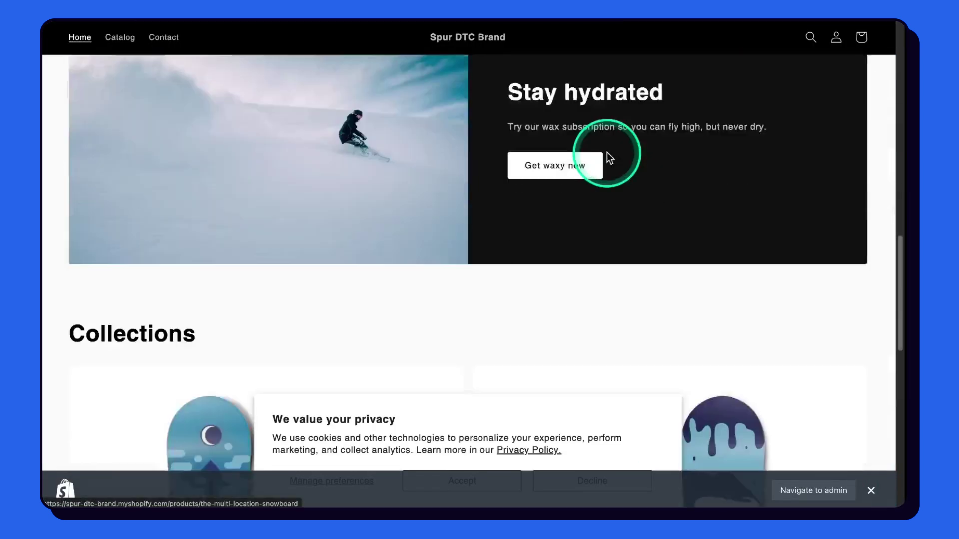